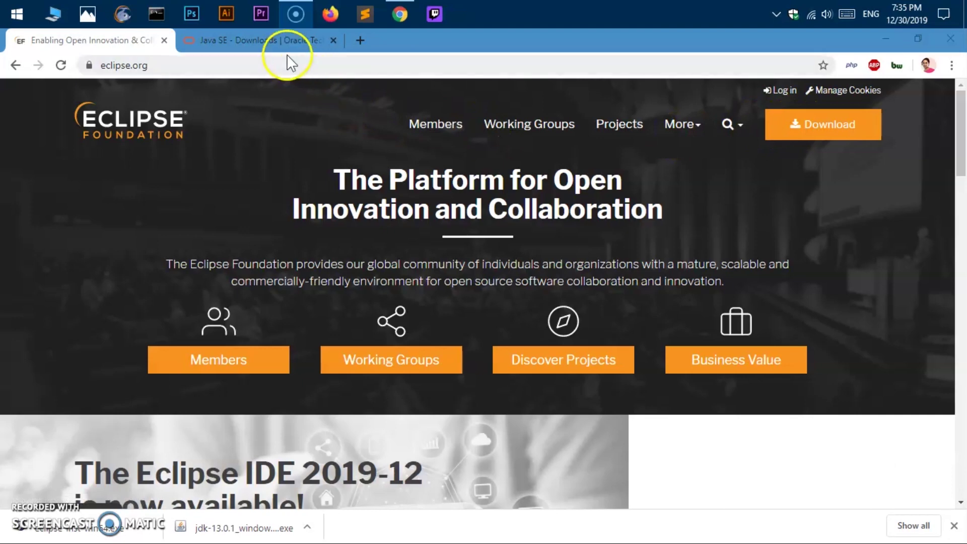
- Examine the Java releases and resources offered on Oracle's Java SE Downloads page, alongside the Eclipse Foundation site
click(283, 40)
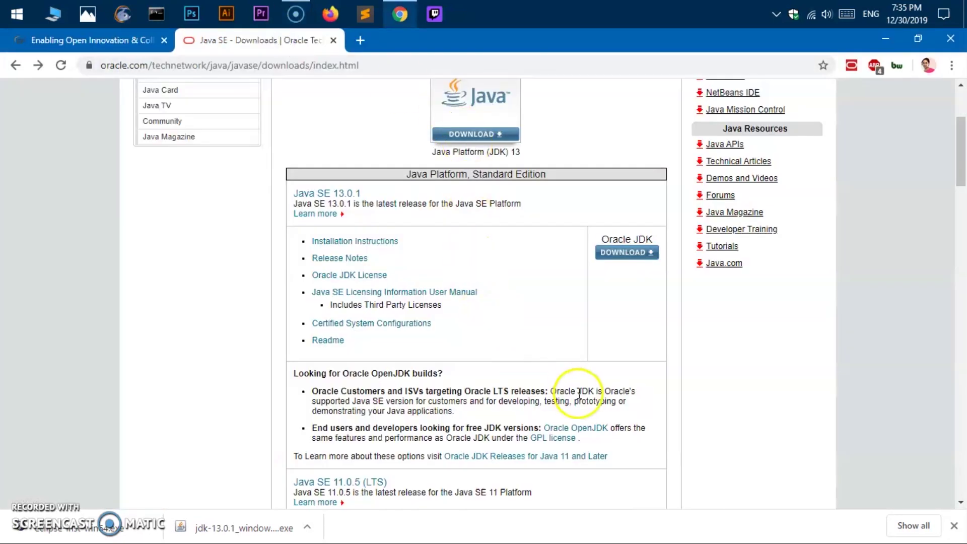
scroll(580, 394, up, 3)
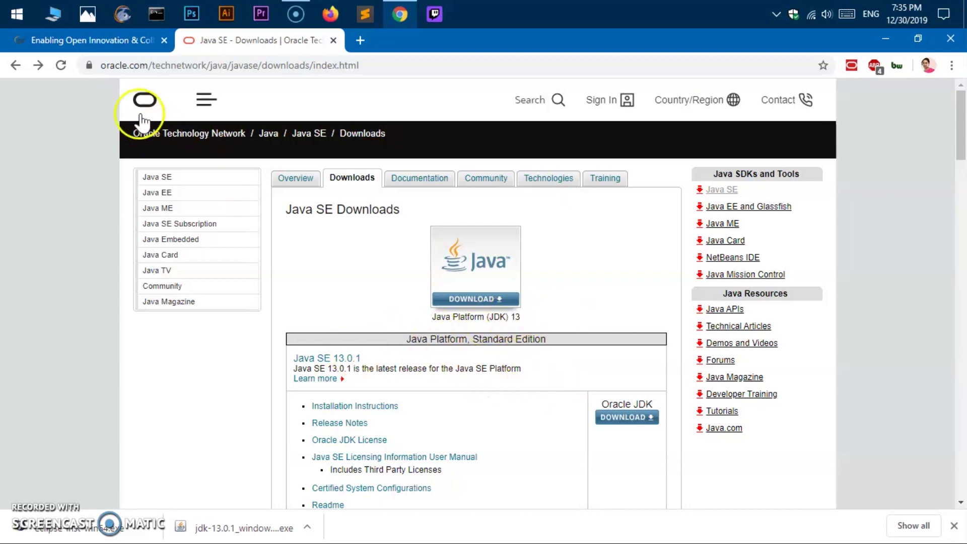
click(99, 44)
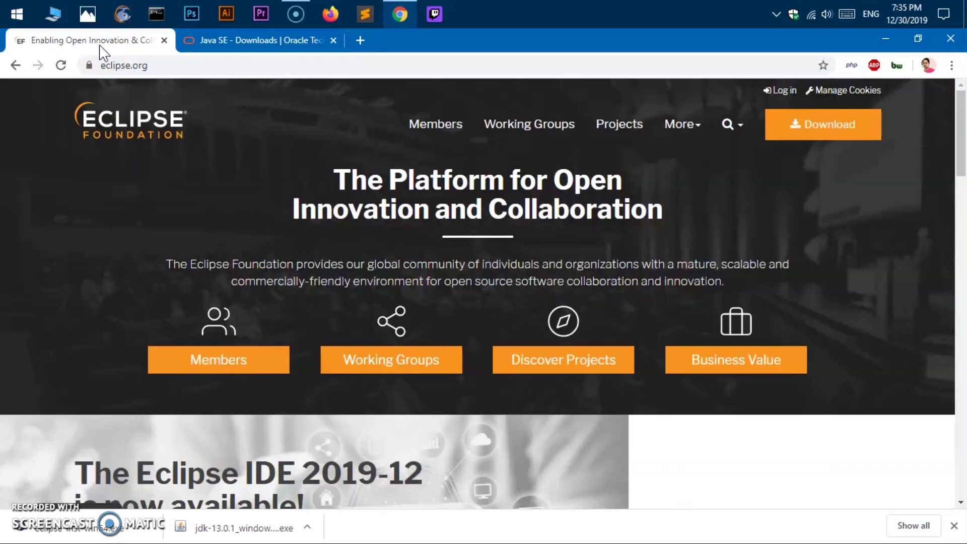
click(220, 39)
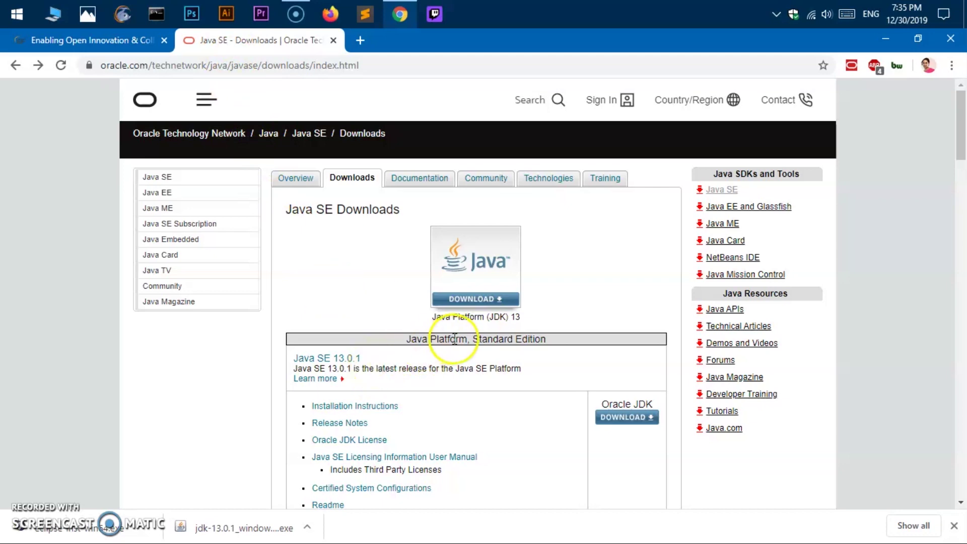
scroll(535, 336, down, 3)
scroll(535, 336, down, 3)
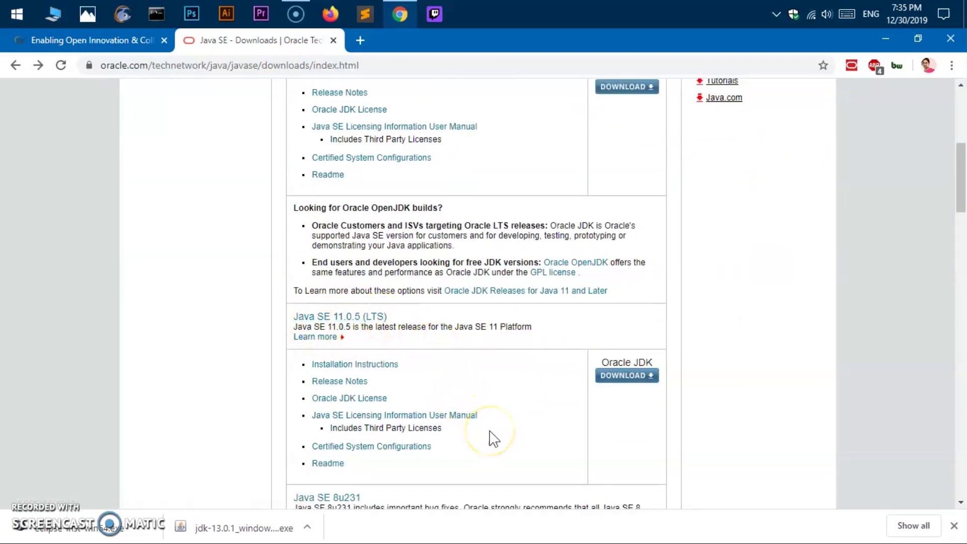
scroll(492, 438, down, 9)
scroll(492, 438, down, 13)
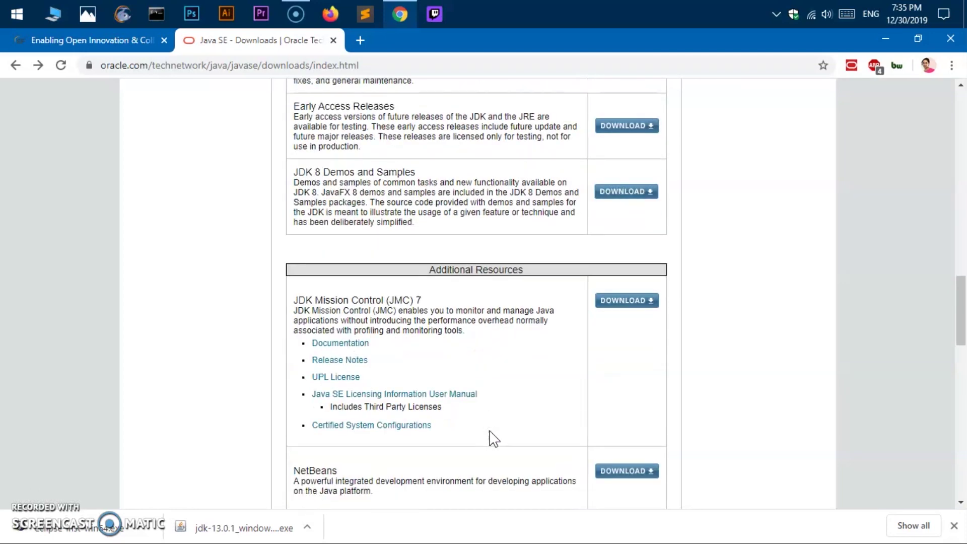
scroll(493, 438, up, 6)
scroll(492, 438, up, 15)
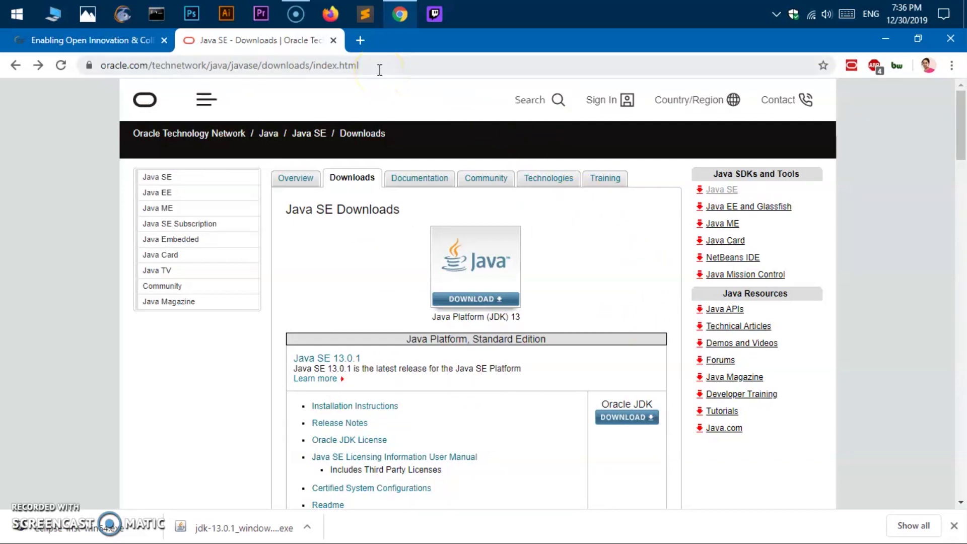
- Load oracle.com in a new tab and go to Oracle's Developer Center
click(361, 42)
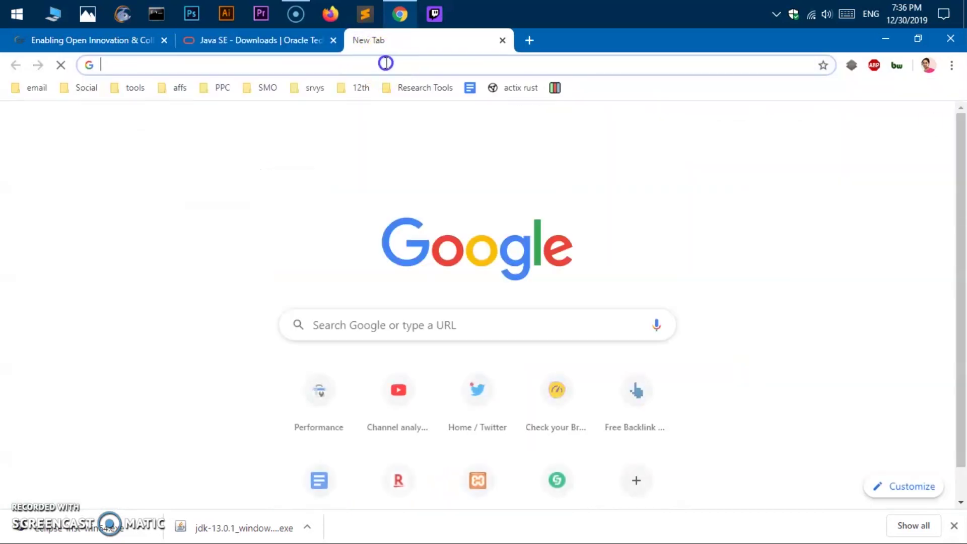
text(oracle.com)
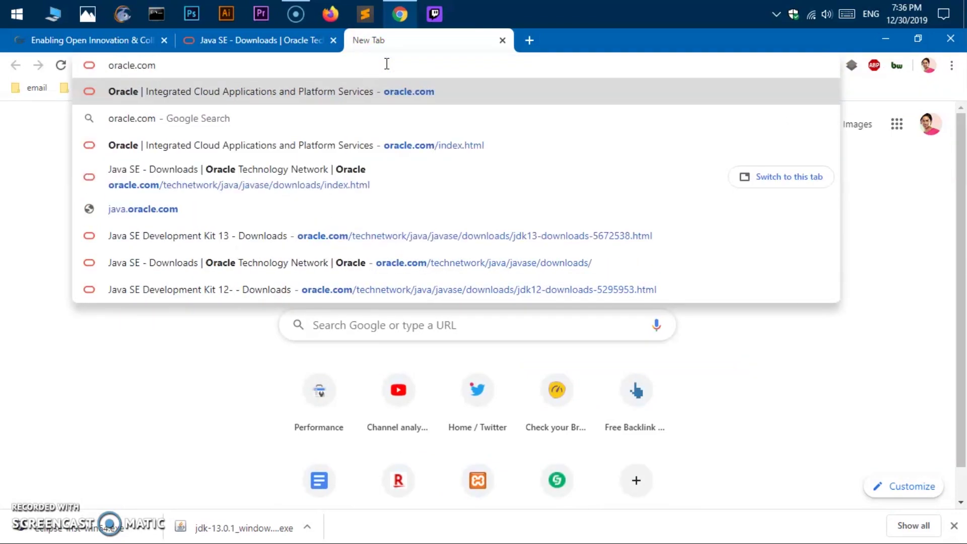
key(Return)
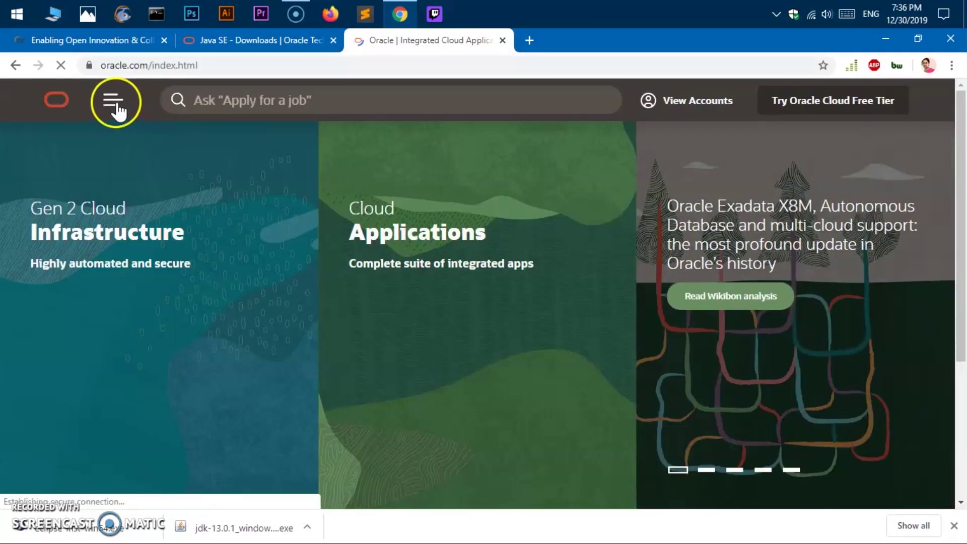
click(114, 103)
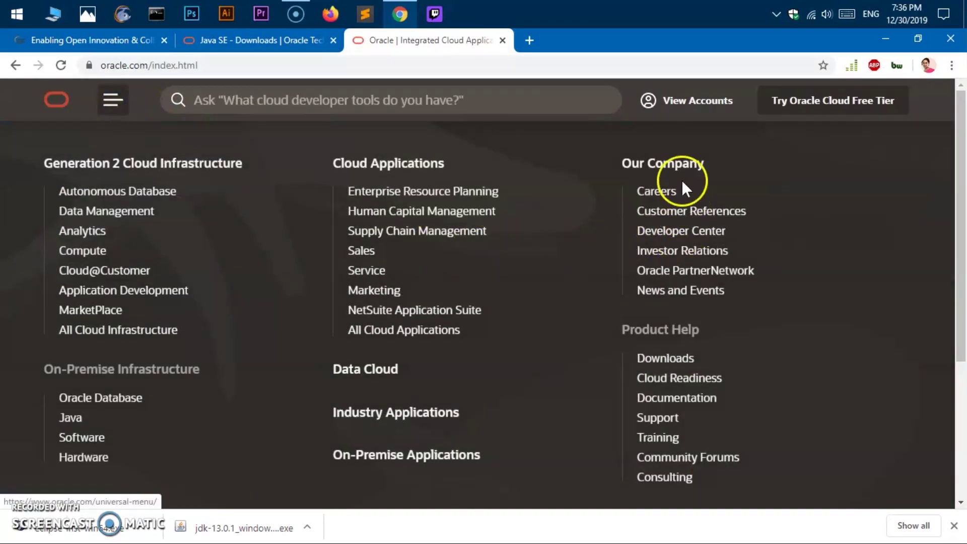
click(695, 240)
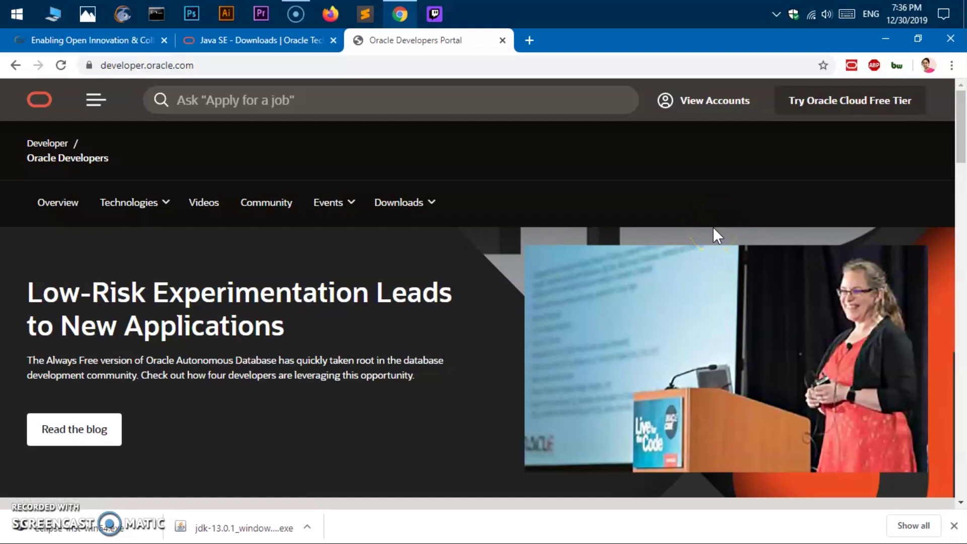
- Open All Java Downloads in a separate tab and go to the Java (JDK) for Developers page
click(426, 203)
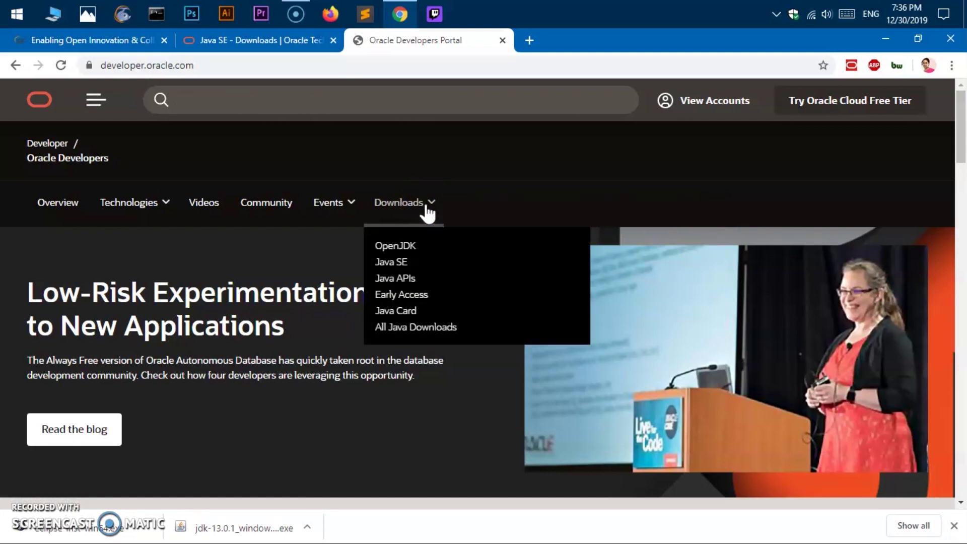
click(406, 222)
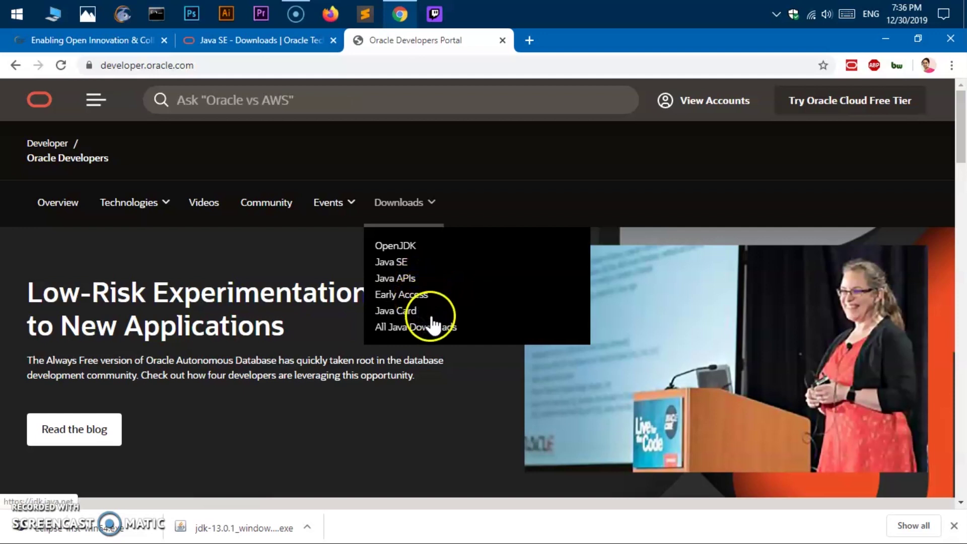
middle_click(409, 328)
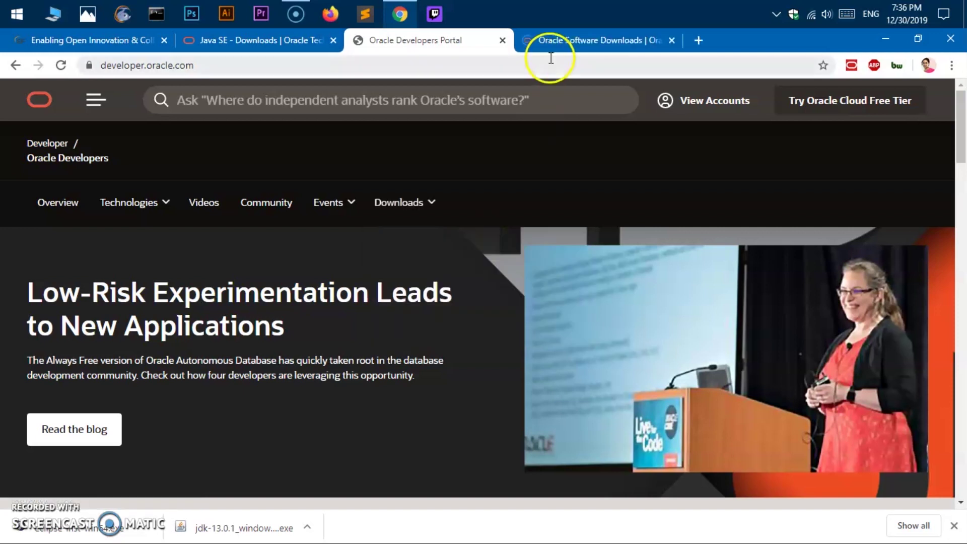
click(573, 45)
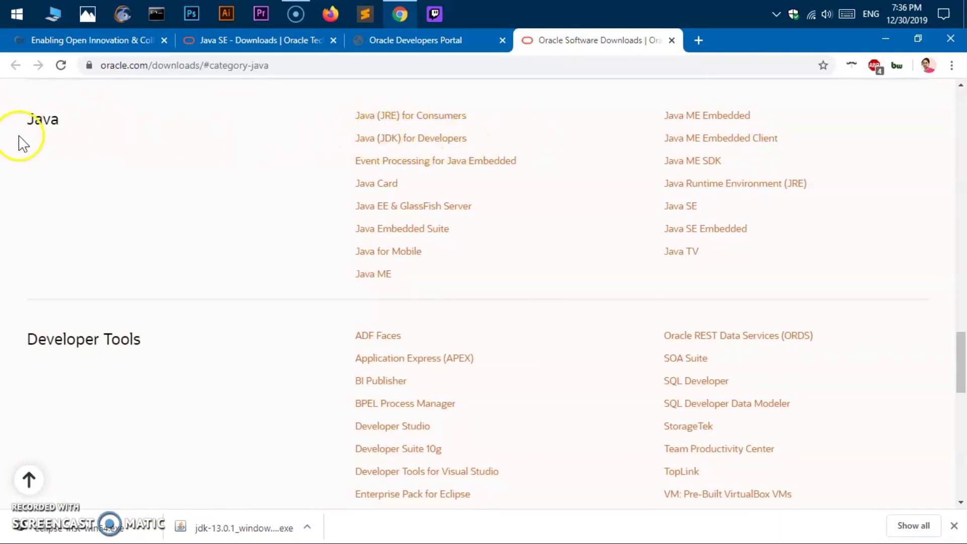
click(411, 145)
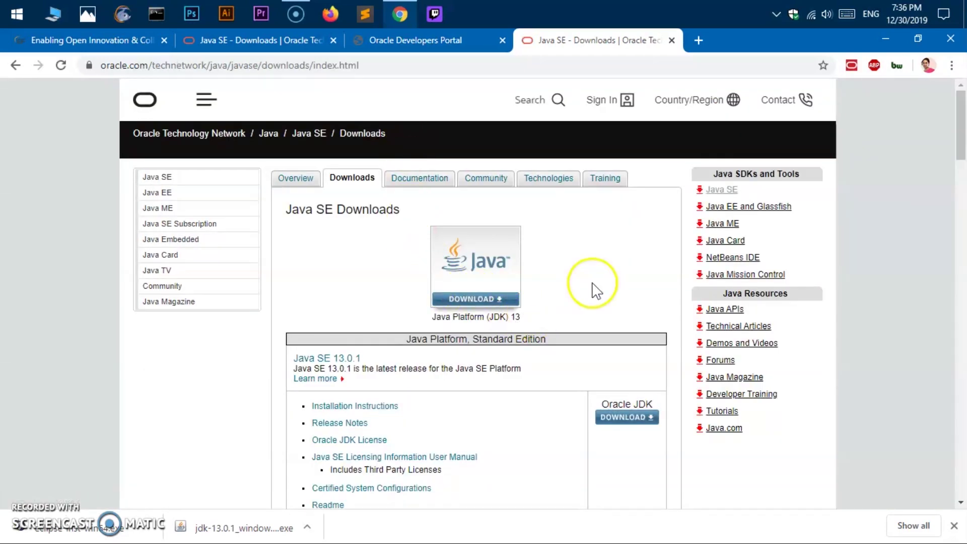
- Open the Oracle JDK download page for Java SE 13.0.1 and accept the license agreement
scroll(607, 277, down, 3)
scroll(604, 271, down, 20)
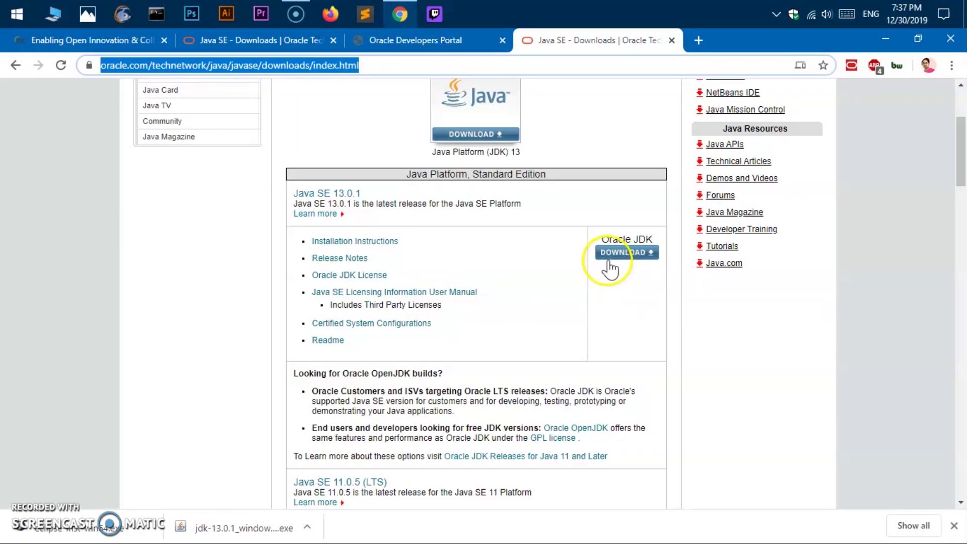
click(610, 261)
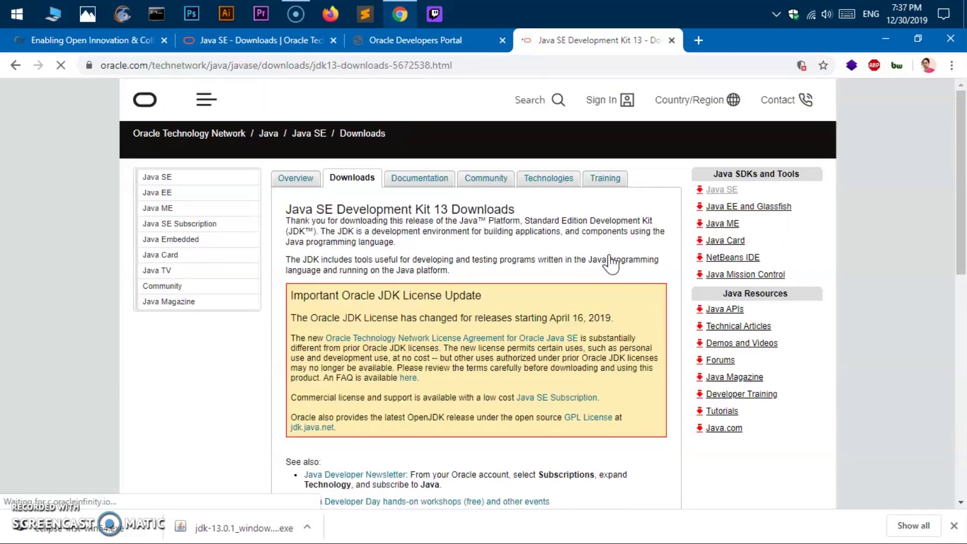
scroll(580, 312, down, 6)
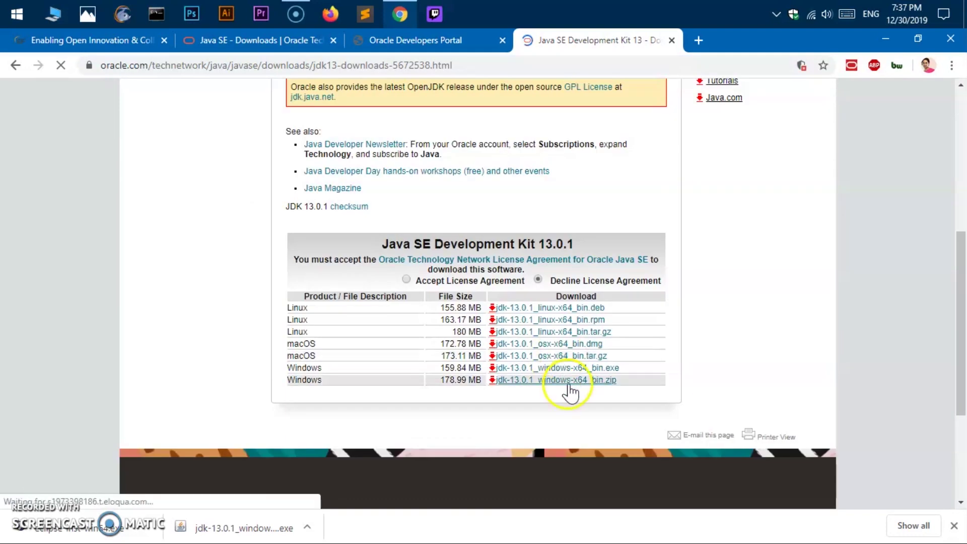
click(406, 279)
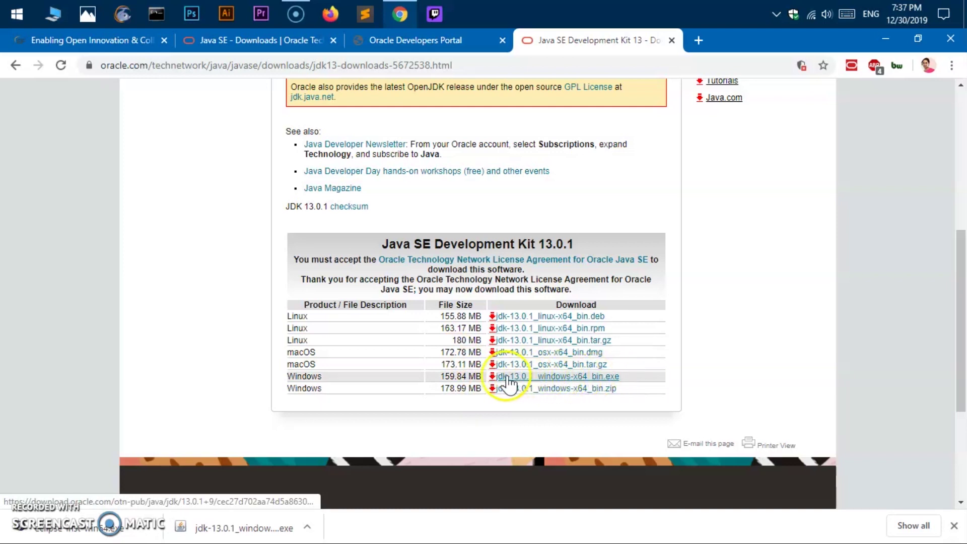
- Try to download the Windows installer jdk-13.0.1_windows-x64_bin.exe
drag(319, 379, 287, 382)
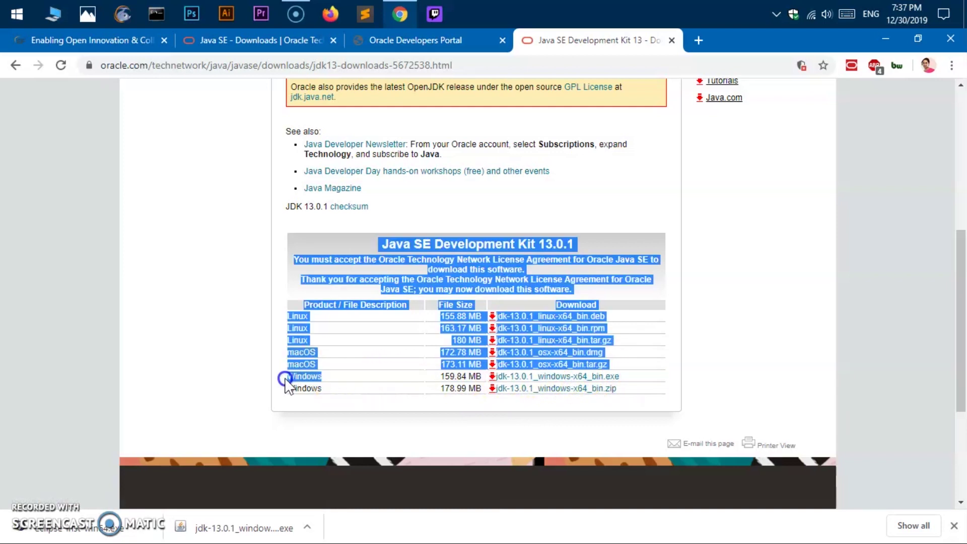
click(395, 393)
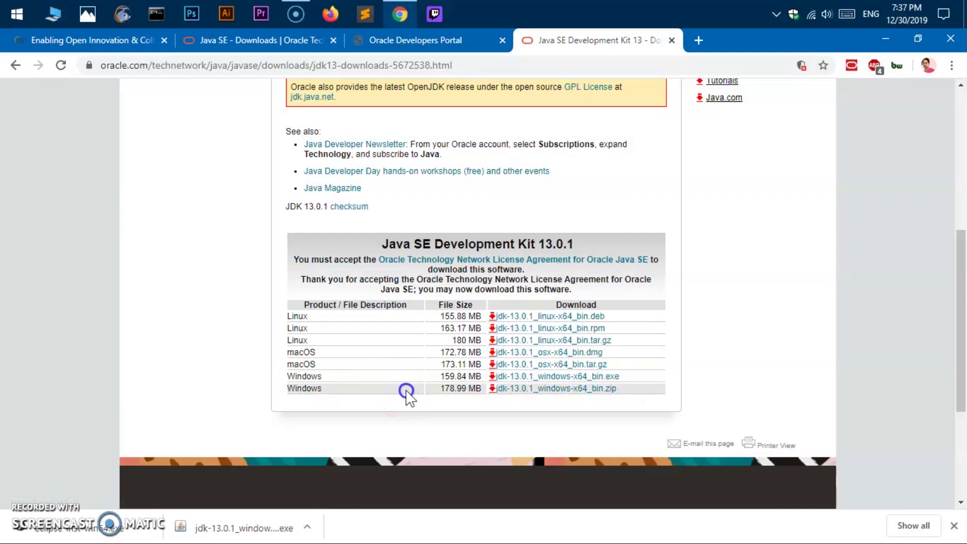
click(598, 380)
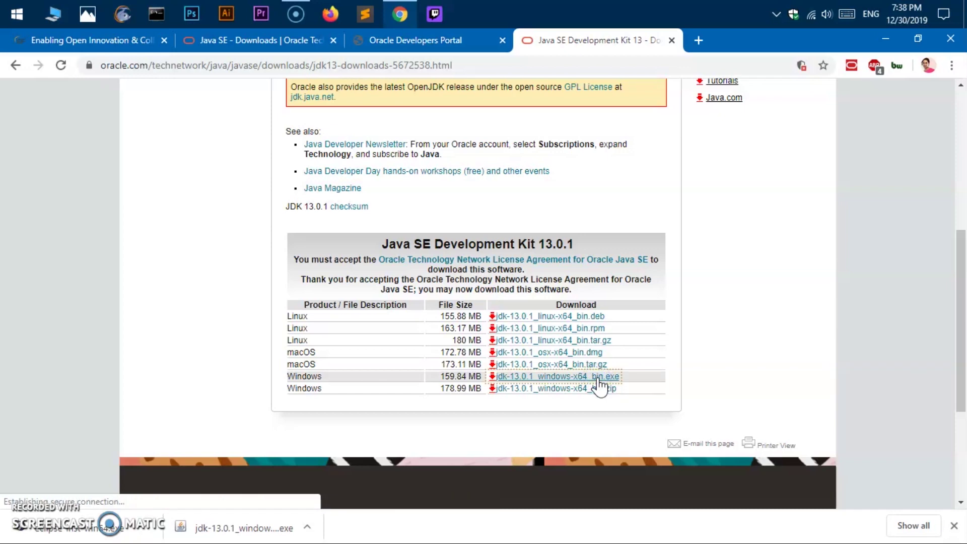
click(607, 380)
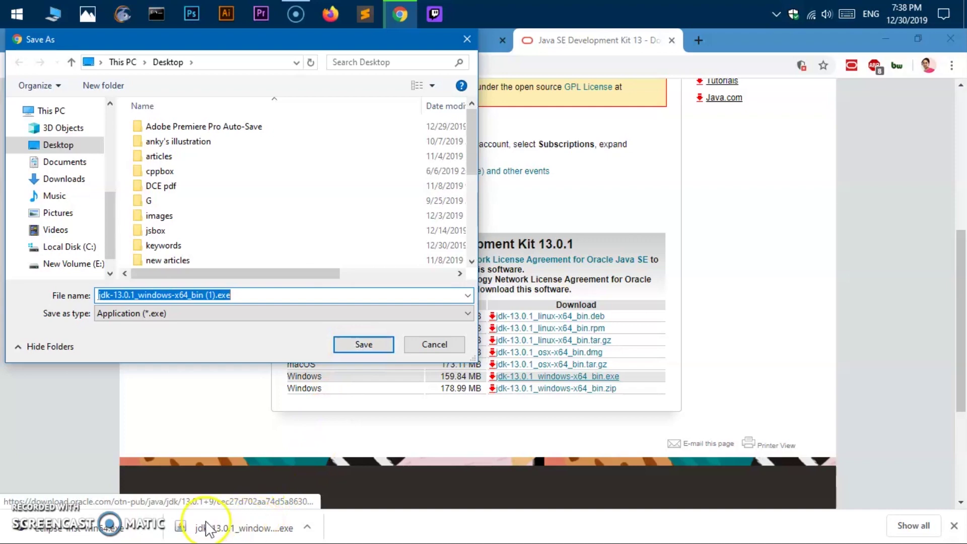
click(419, 346)
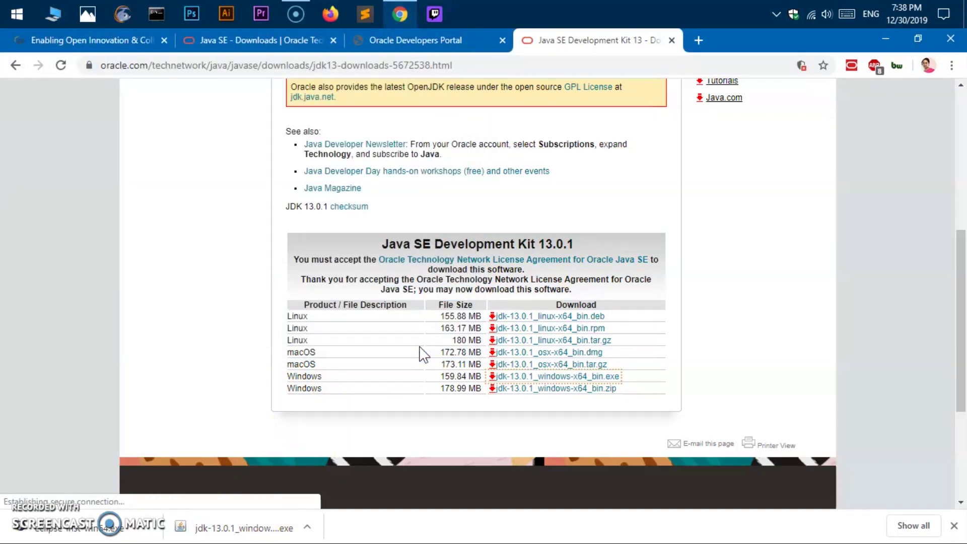
- Minimize the browser and launch the jdk-13.0.1_windows-x64_bin.exe installer from the desktop
click(885, 45)
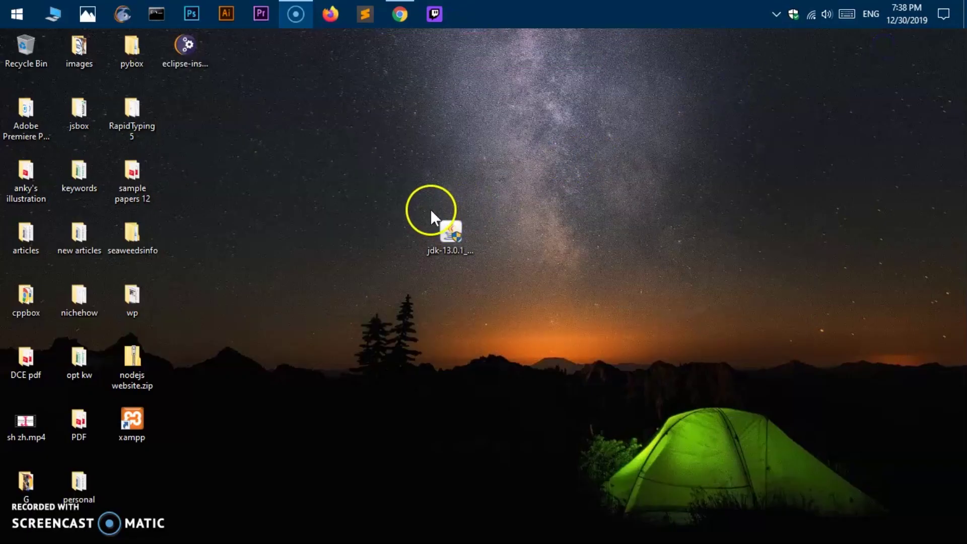
drag(401, 183, 573, 274)
click(519, 286)
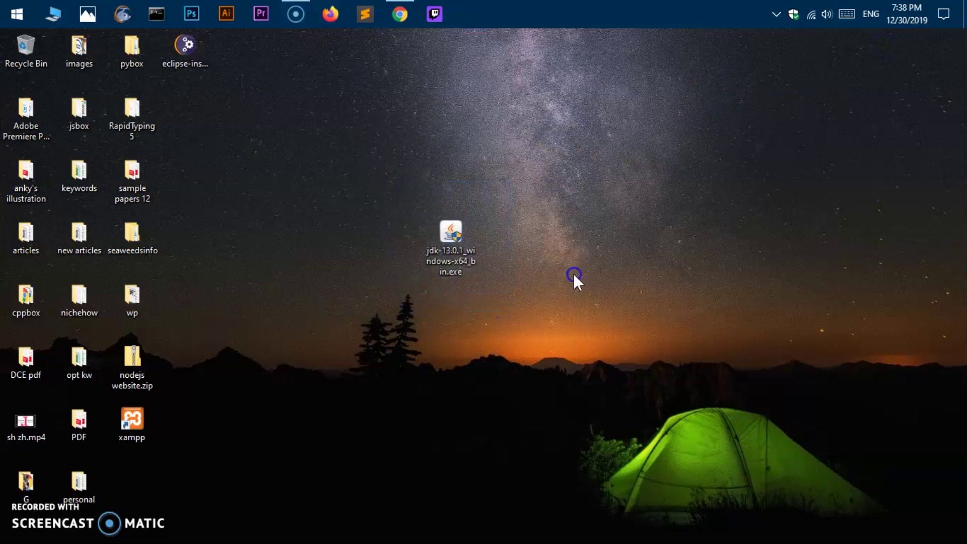
click(455, 253)
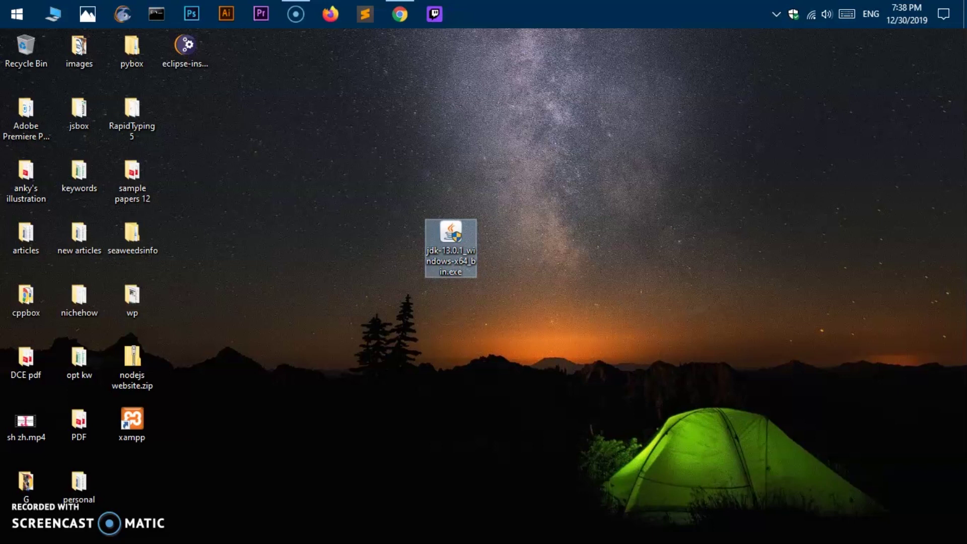
click(394, 365)
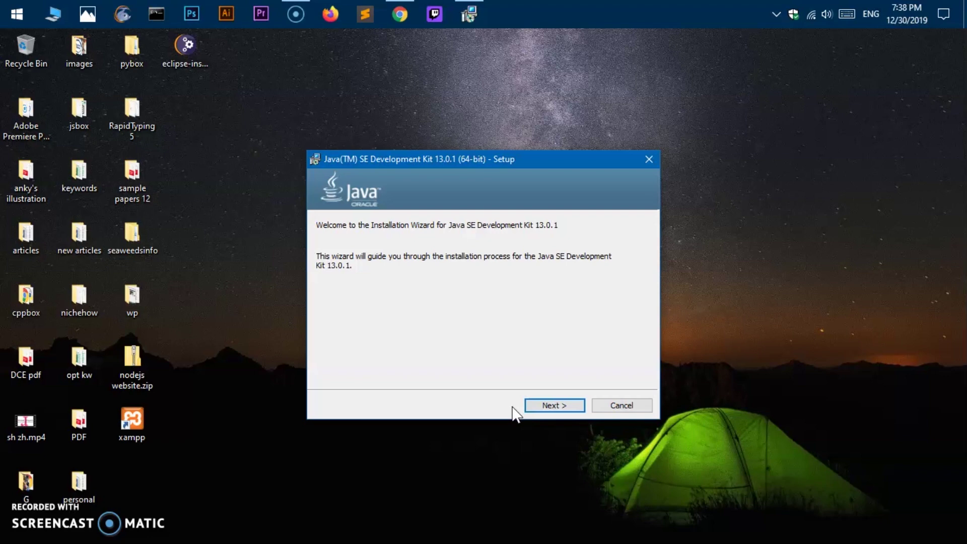
- Start installing Java SE Development Kit 13.0.1 into the default folder C:\Program Files\Java\jdk-13.0.1\
click(547, 403)
click(553, 409)
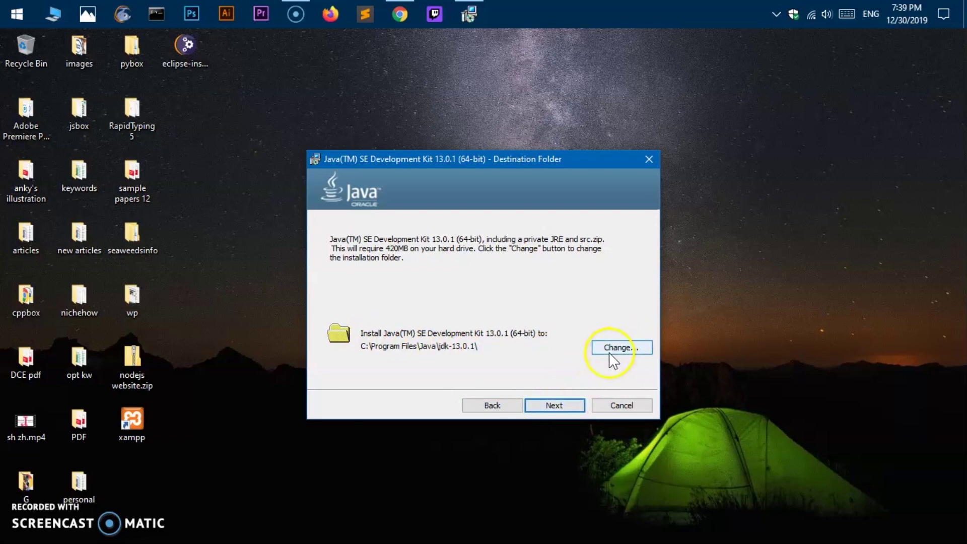
click(556, 406)
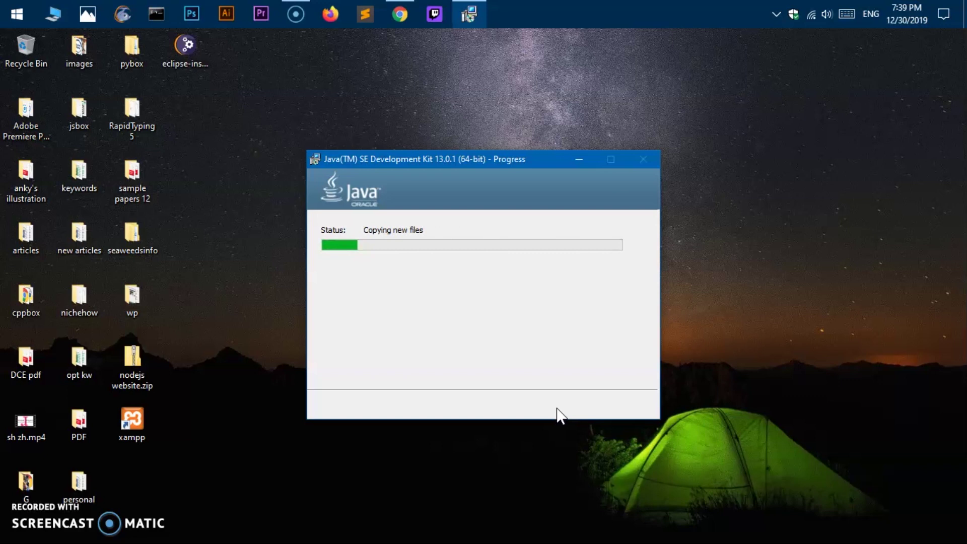
click(524, 191)
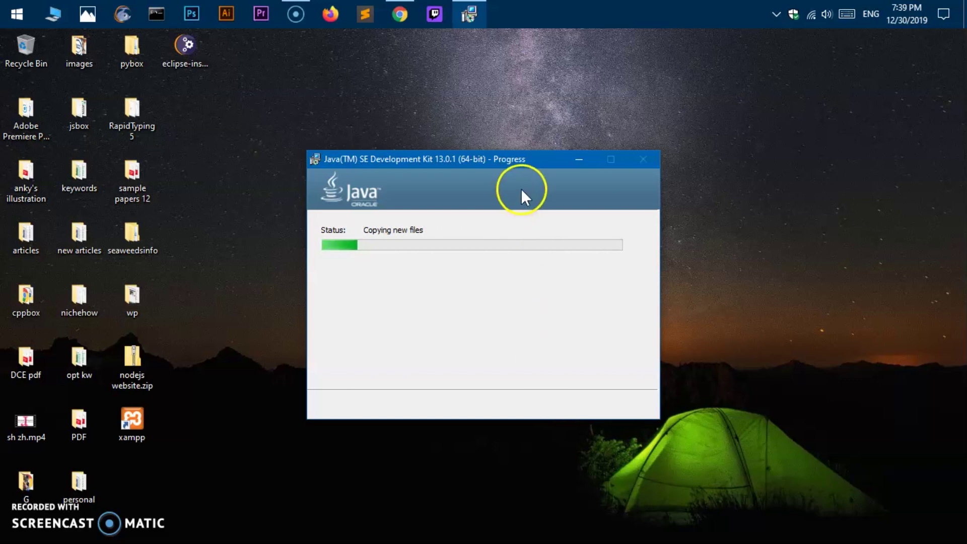
drag(462, 160, 434, 156)
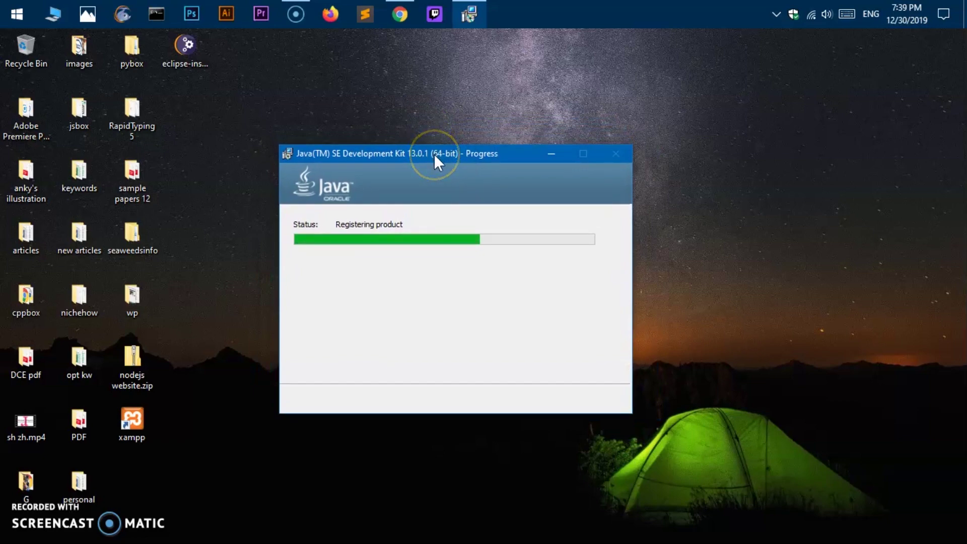
click(432, 228)
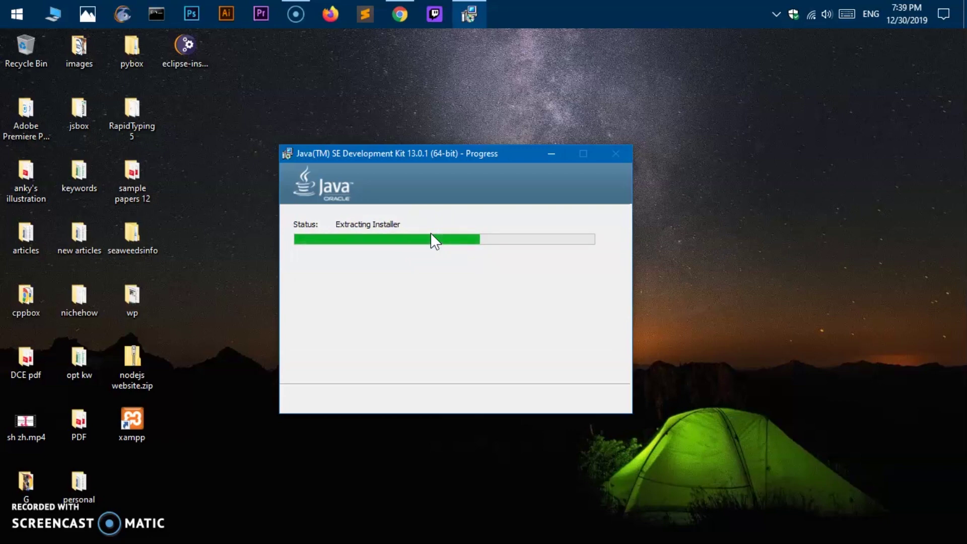
- Let the Java SE Development Kit 13.0.1 installation finish and close its installer
click(498, 273)
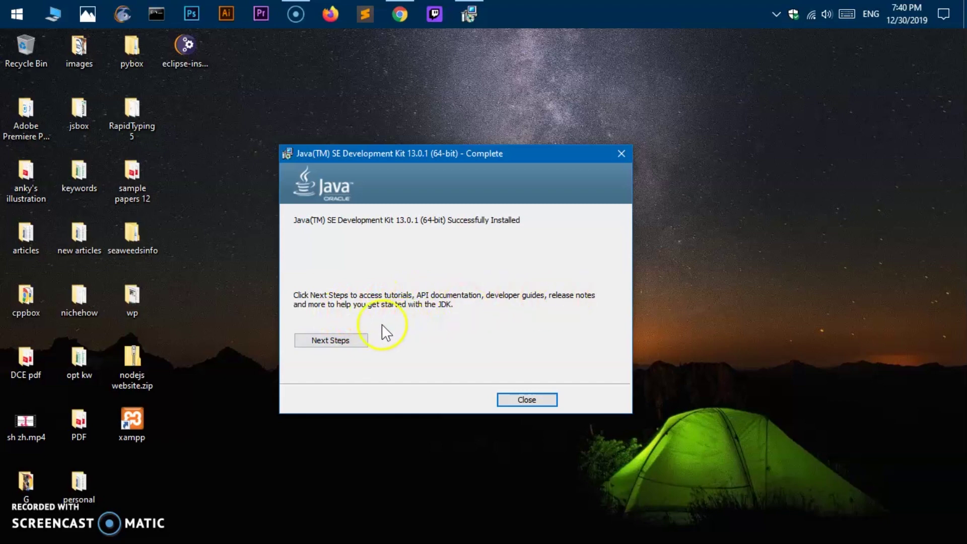
click(527, 401)
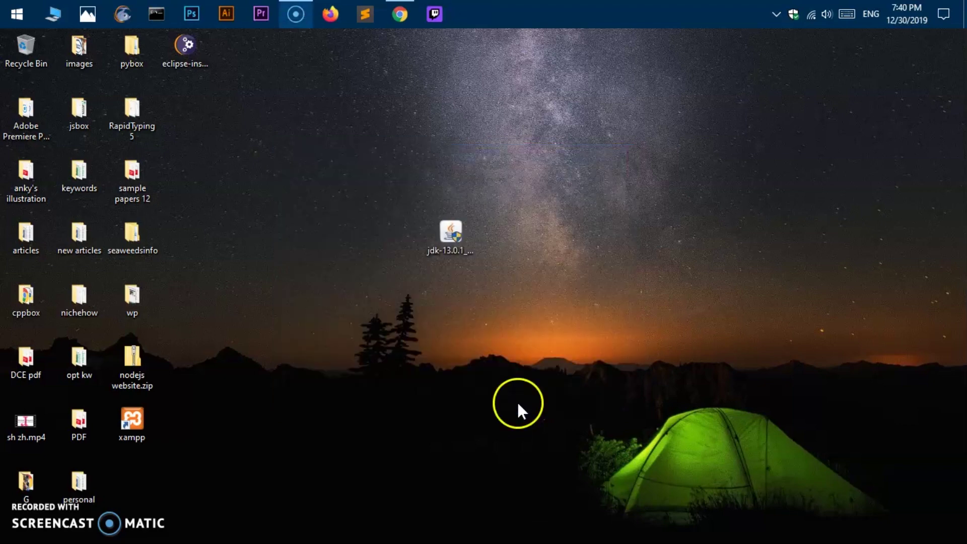
- Open Command Prompt and test whether the java and javac commands are available
click(147, 14)
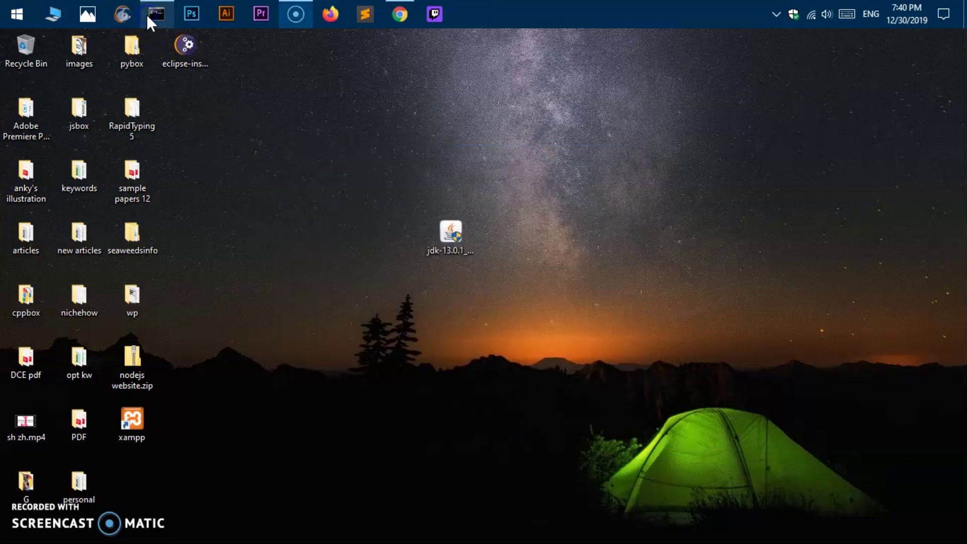
drag(287, 126, 445, 113)
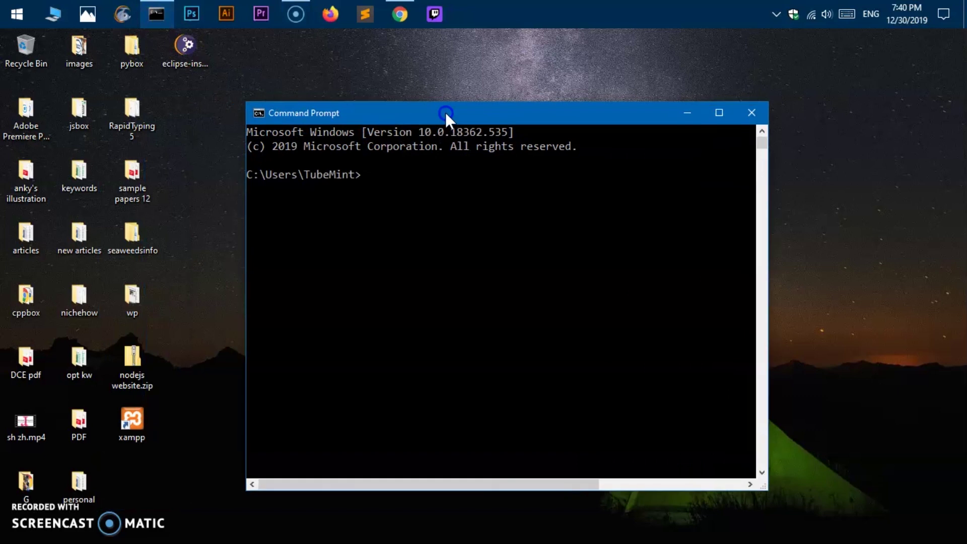
text(java)
key(Return)
text(javac)
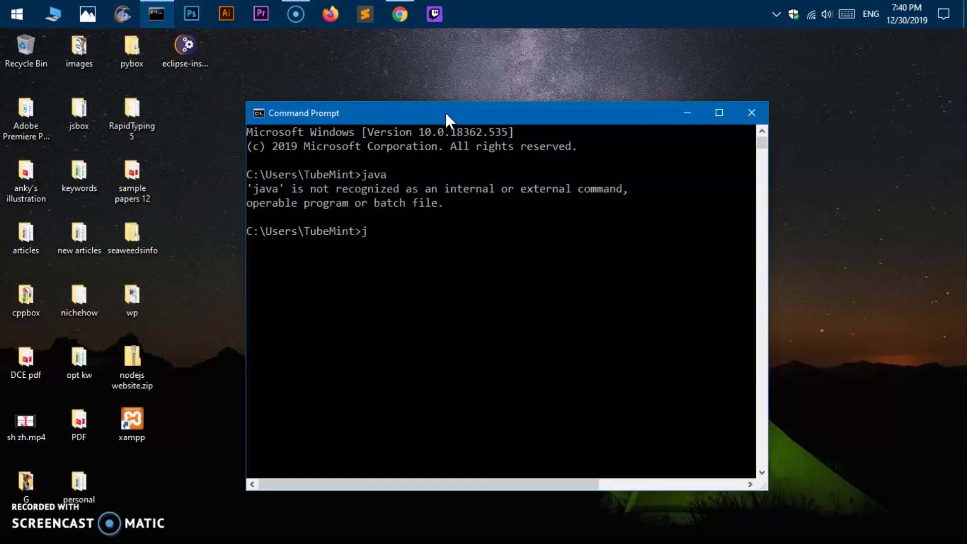
key(Return)
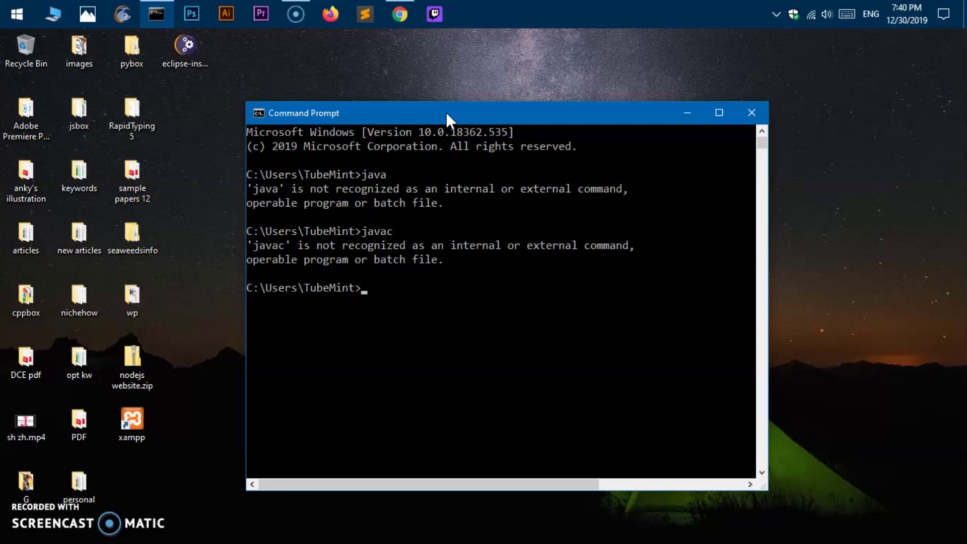
- Switch to File Explorer and open the folder C:\Program Files\Java
click(49, 8)
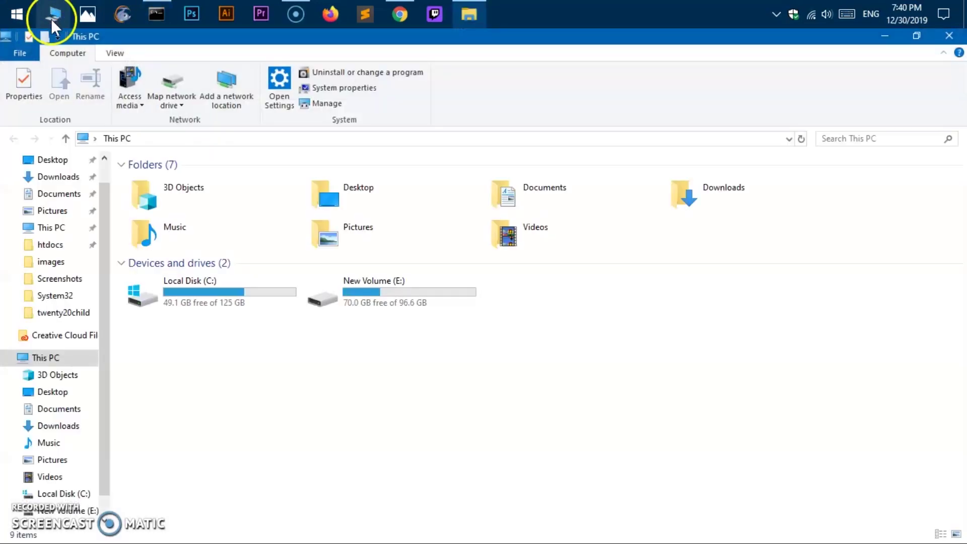
double_click(197, 310)
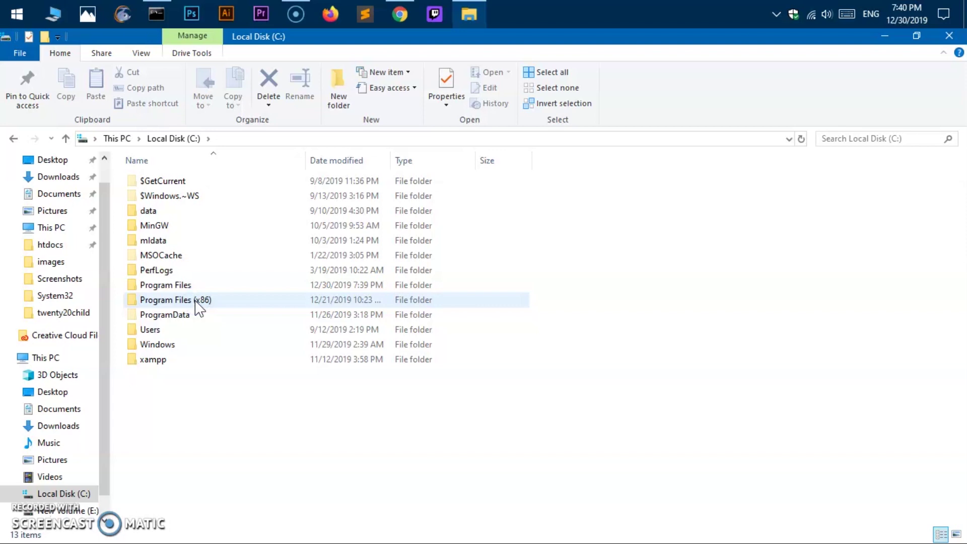
double_click(194, 285)
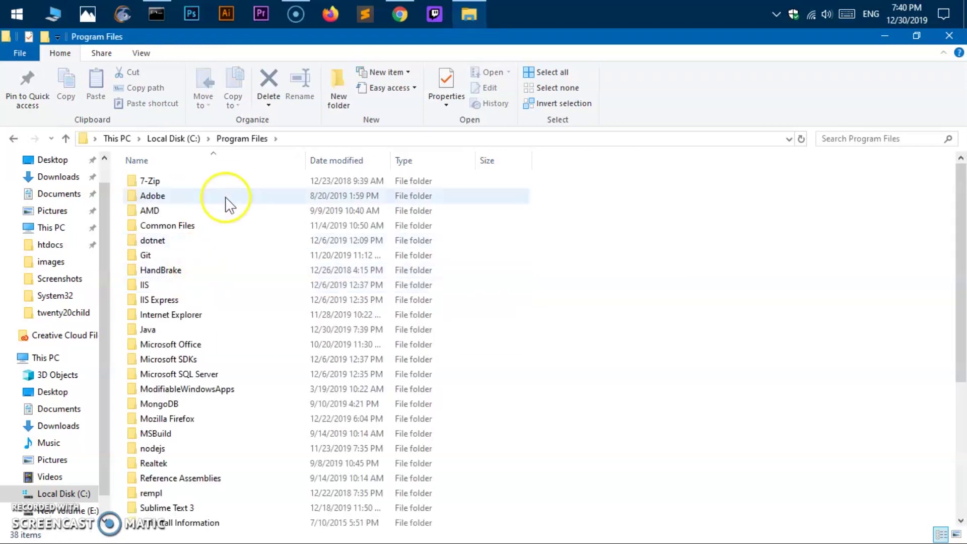
double_click(201, 329)
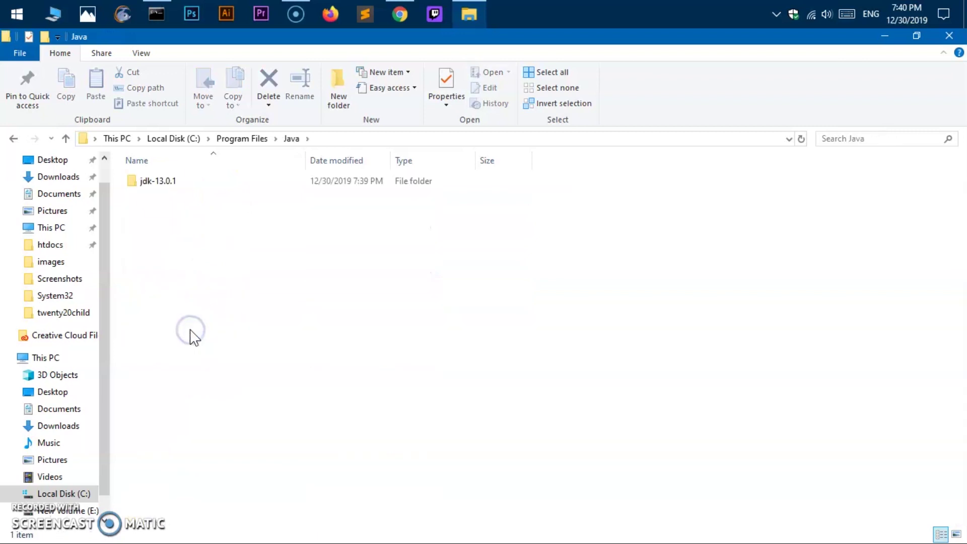
- Rename the JDK installation folder as jdk13
click(162, 183)
click(163, 183)
key(End)
key(BackSpace)
key(BackSpace)
key(BackSpace)
key(BackSpace)
key(BackSpace)
key(BackSpace)
key(BackSpace)
text(13)
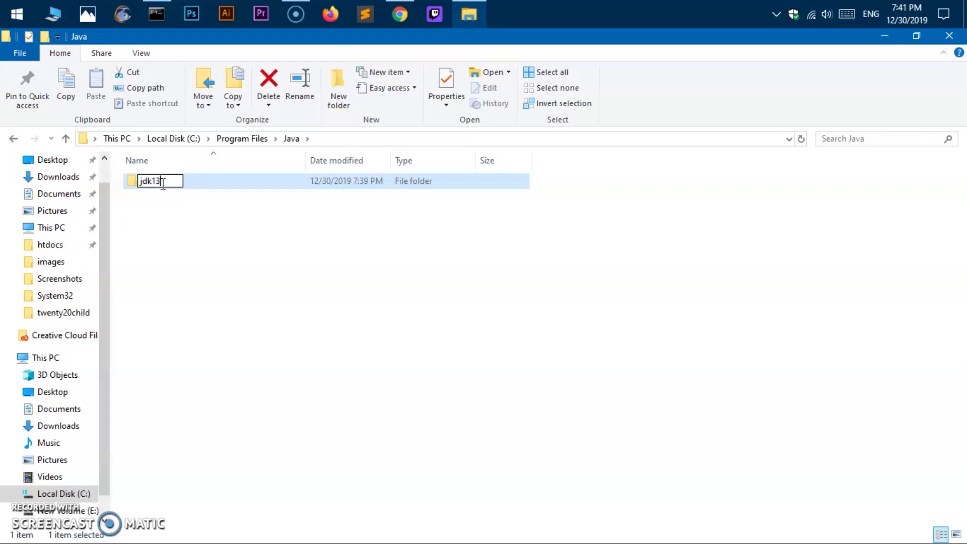
key(Return)
click(467, 347)
click(293, 281)
- Open the bin folder inside jdk13 and copy its full path
double_click(211, 185)
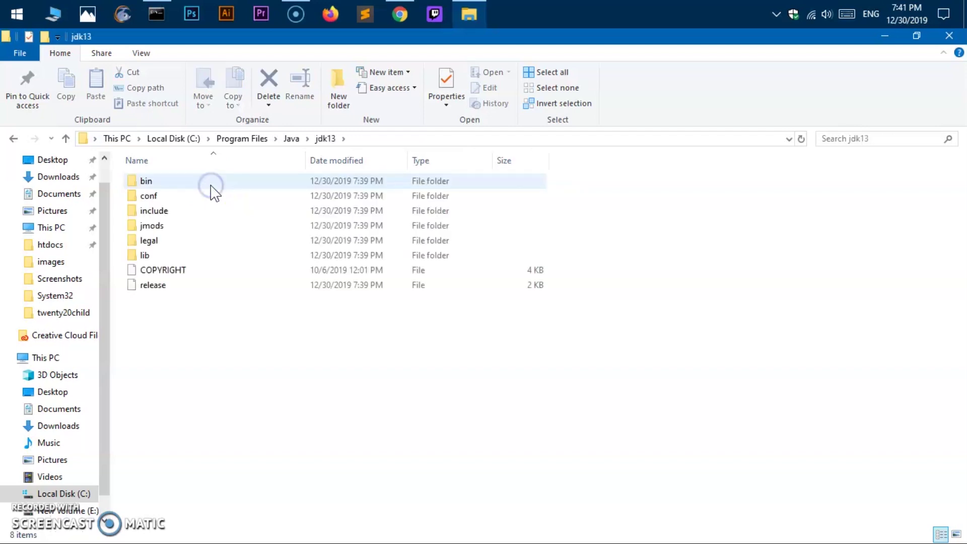
double_click(212, 187)
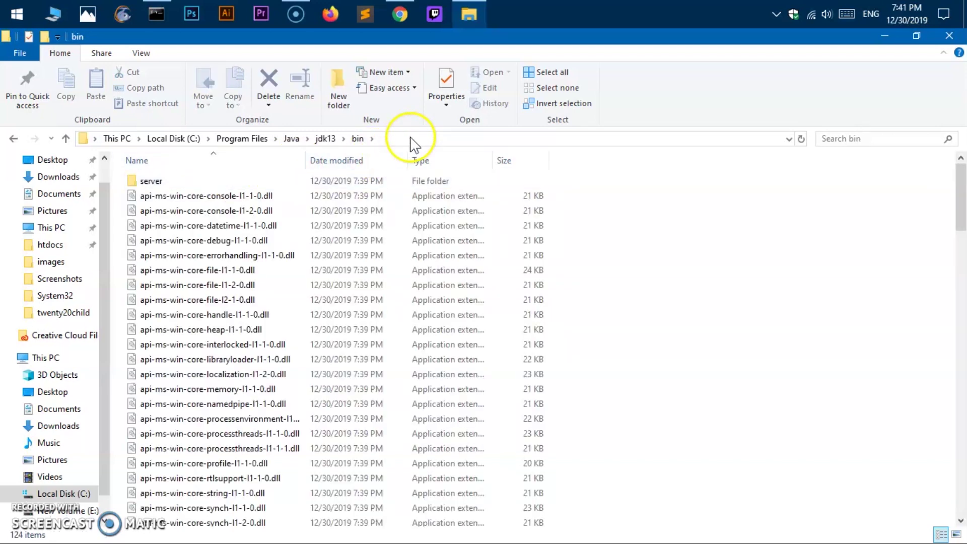
click(83, 139)
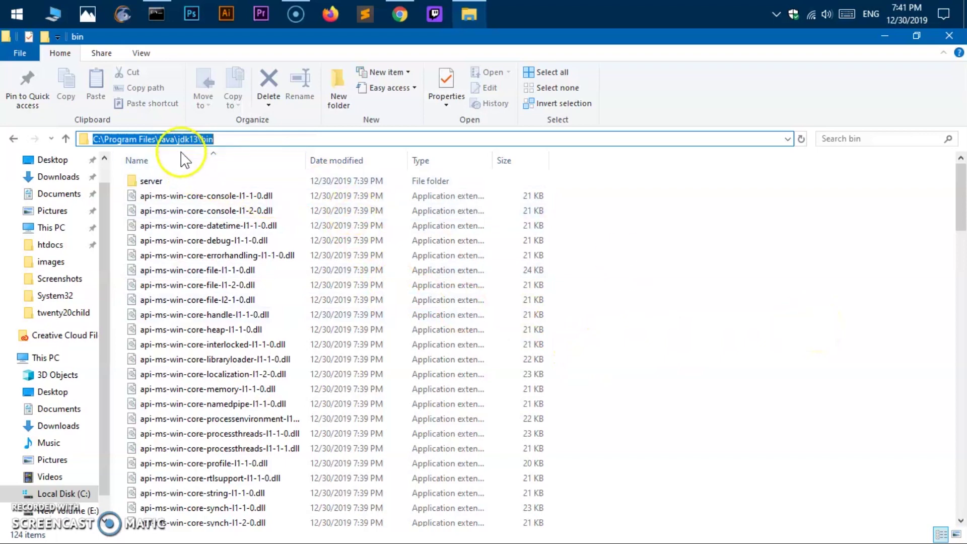
right_click(179, 139)
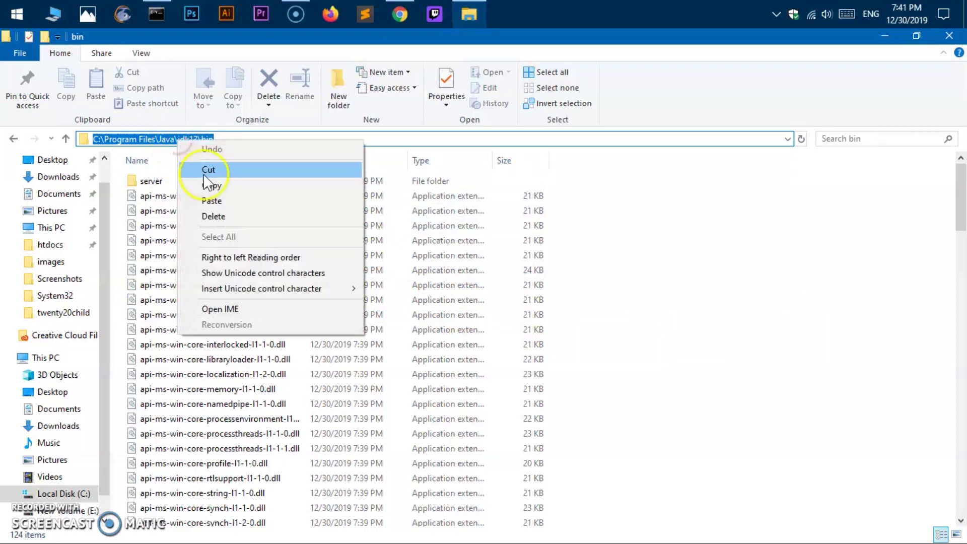
click(209, 185)
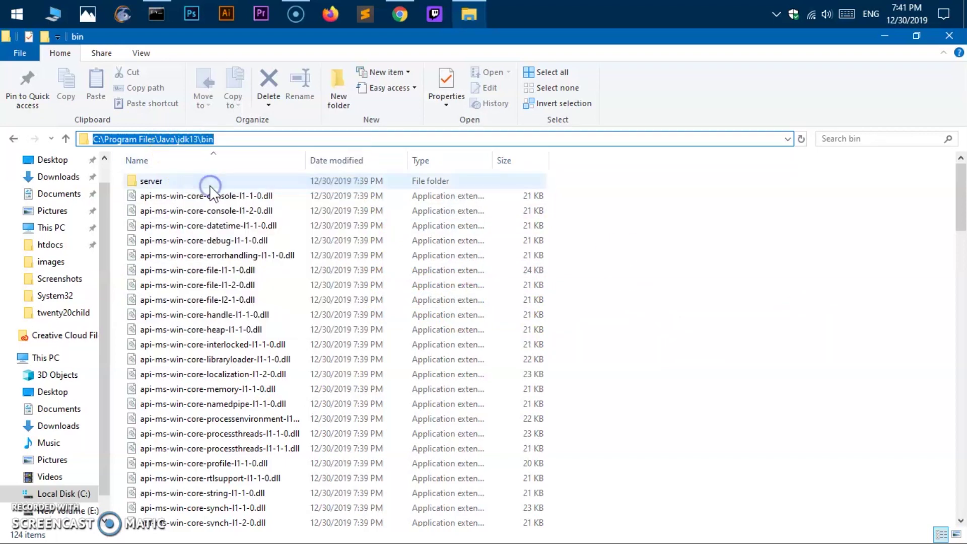
- Search Windows for the system environment variables settings and open the Environment Variables dialog
click(16, 13)
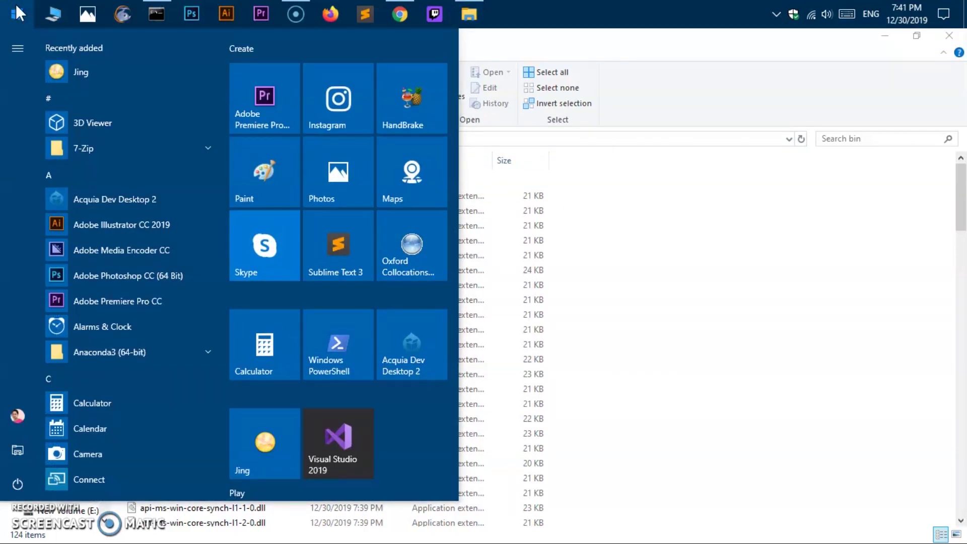
text(va)
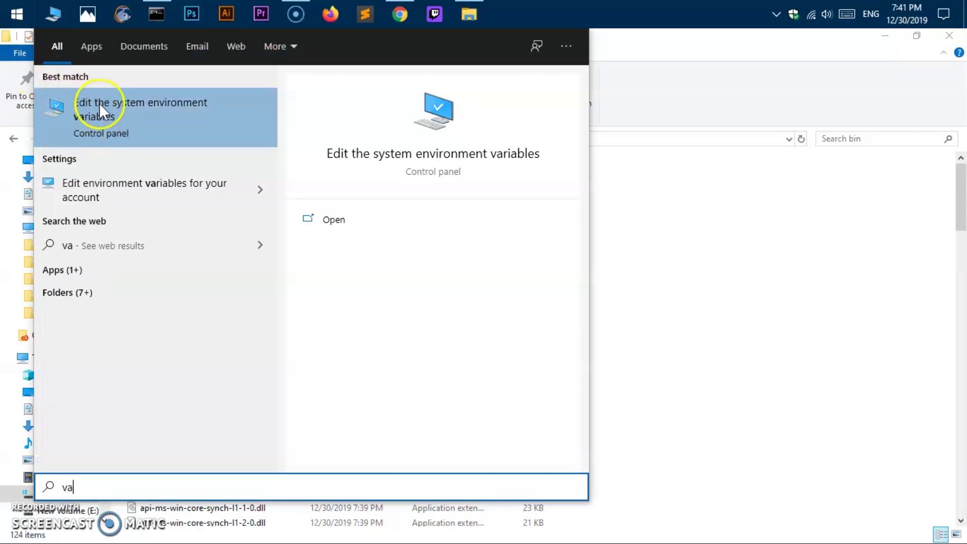
click(177, 106)
drag(178, 65, 351, 103)
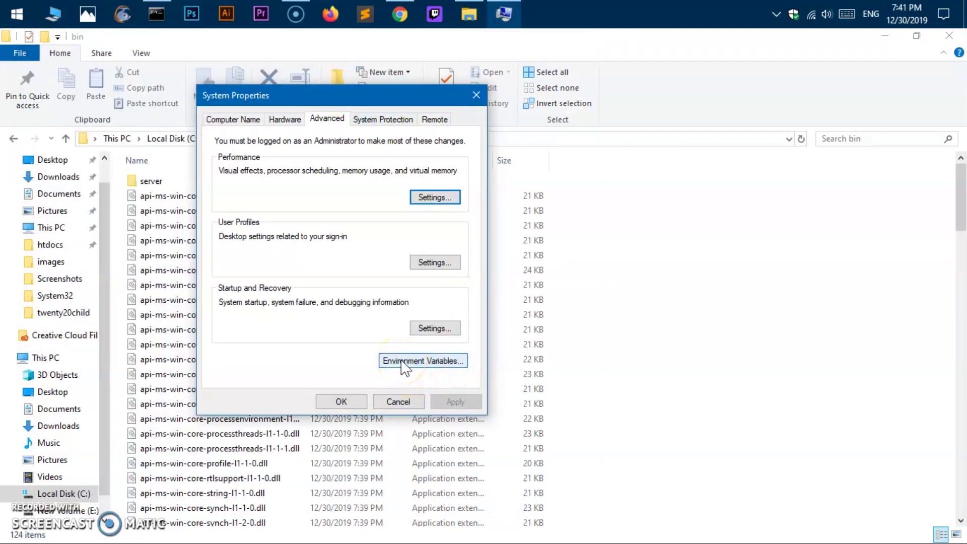
click(427, 363)
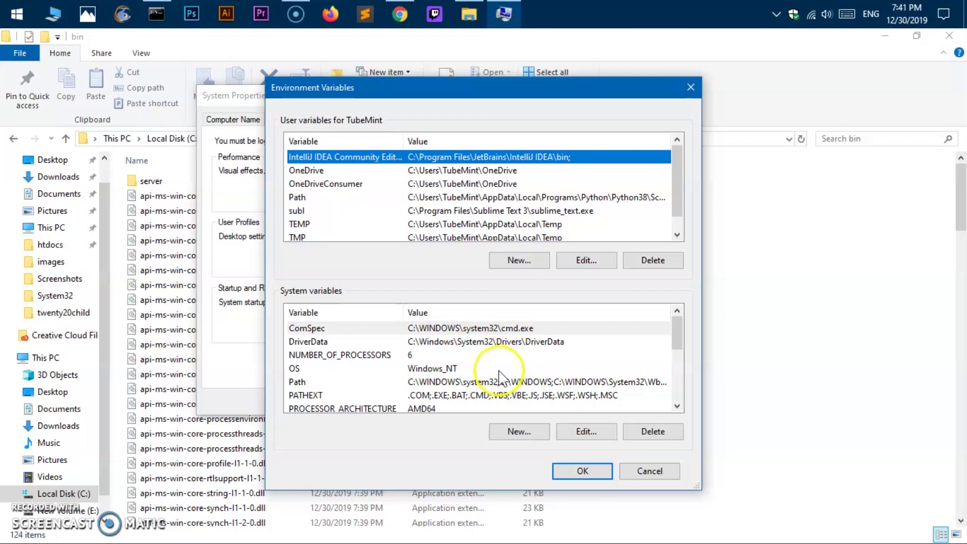
- Add C:\Program Files\Java\jdk13\bin as a new entry in the system Path variable and save all the open settings dialogs
click(440, 382)
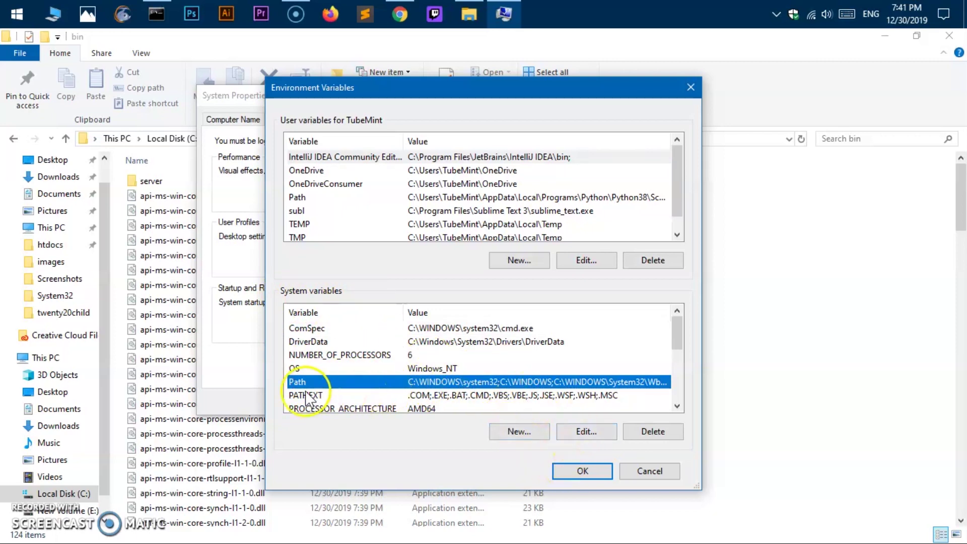
click(583, 431)
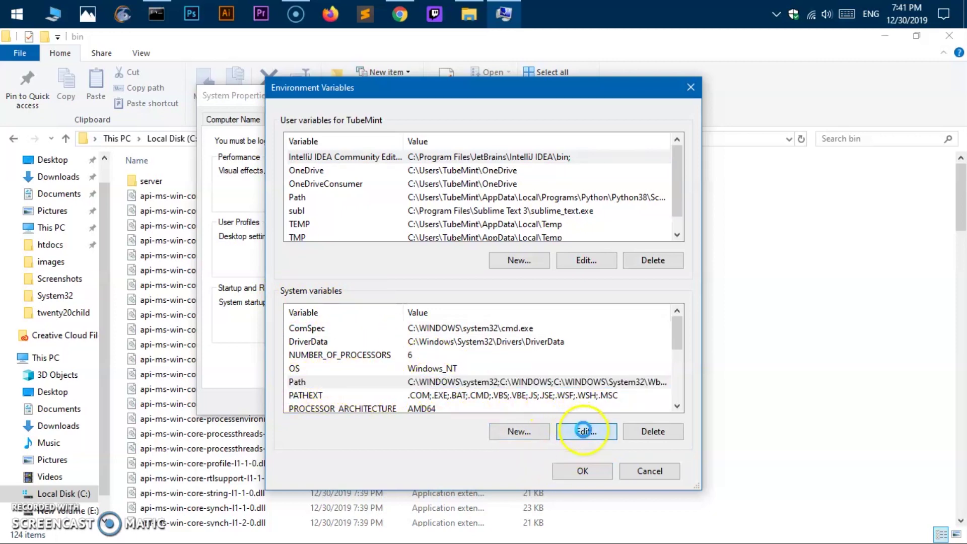
click(617, 154)
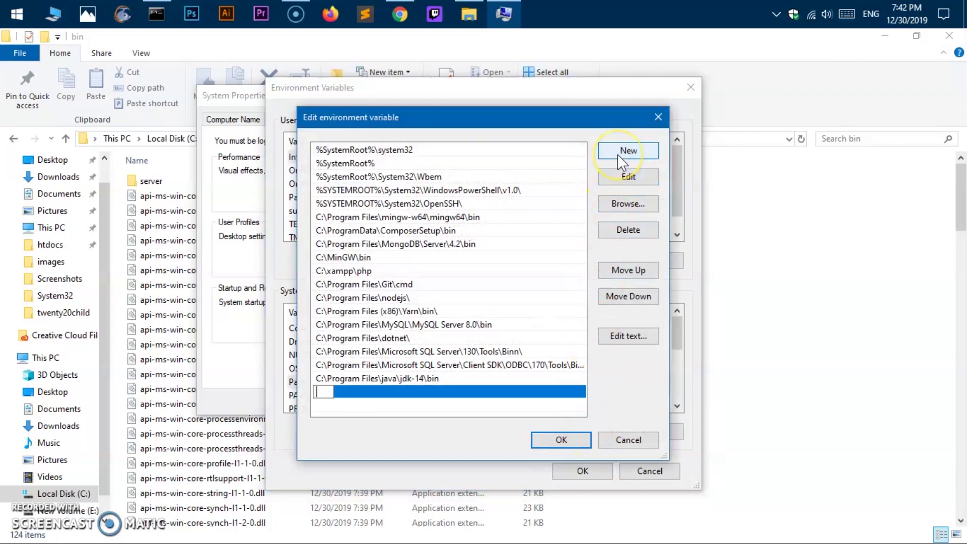
key(ctrl+v)
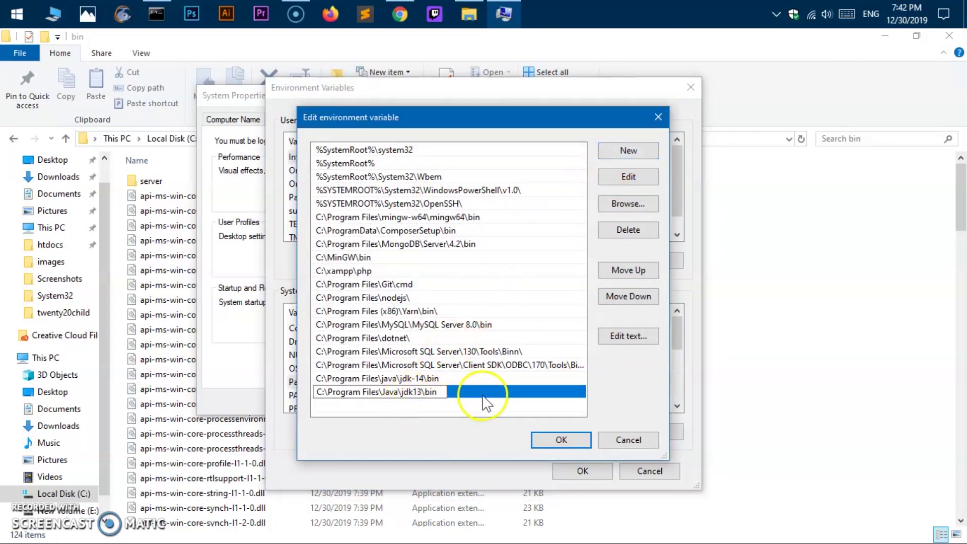
click(549, 437)
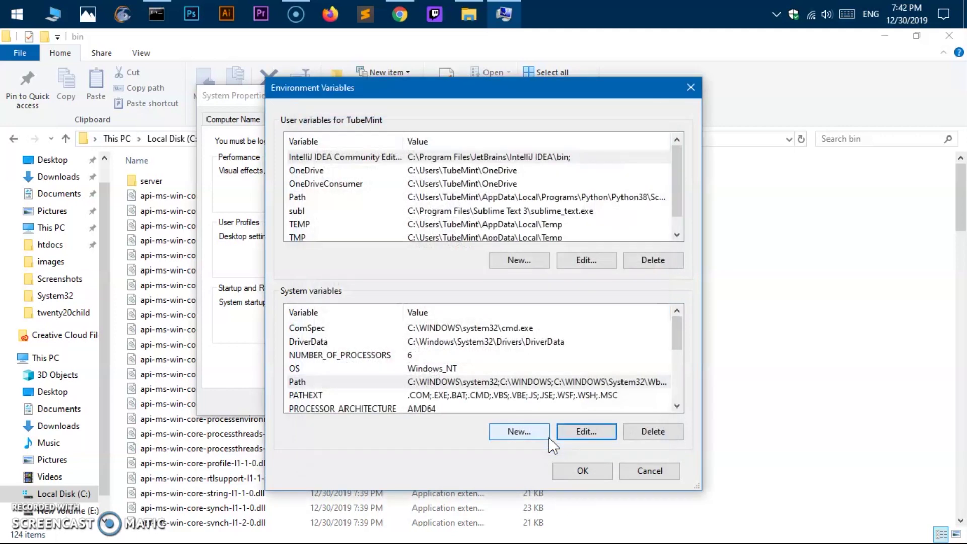
click(562, 468)
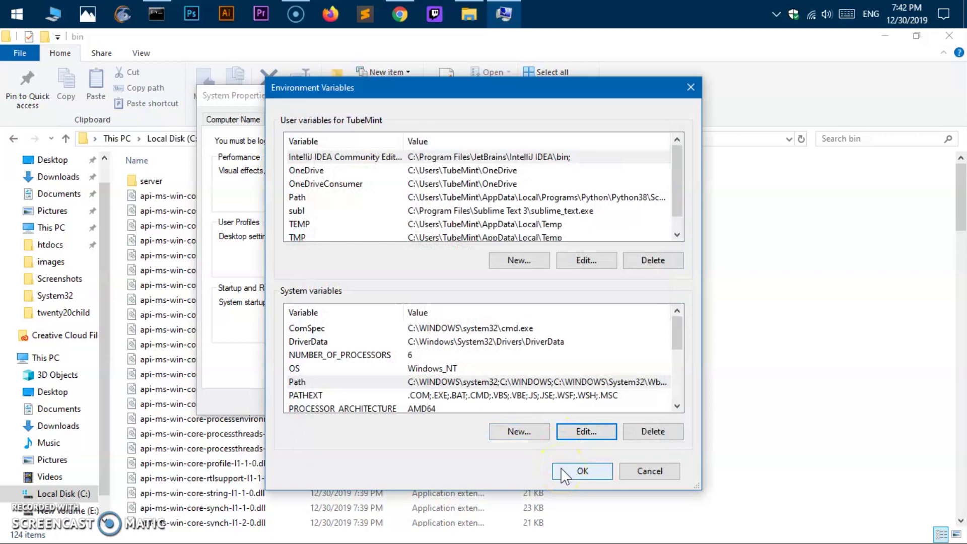
click(561, 473)
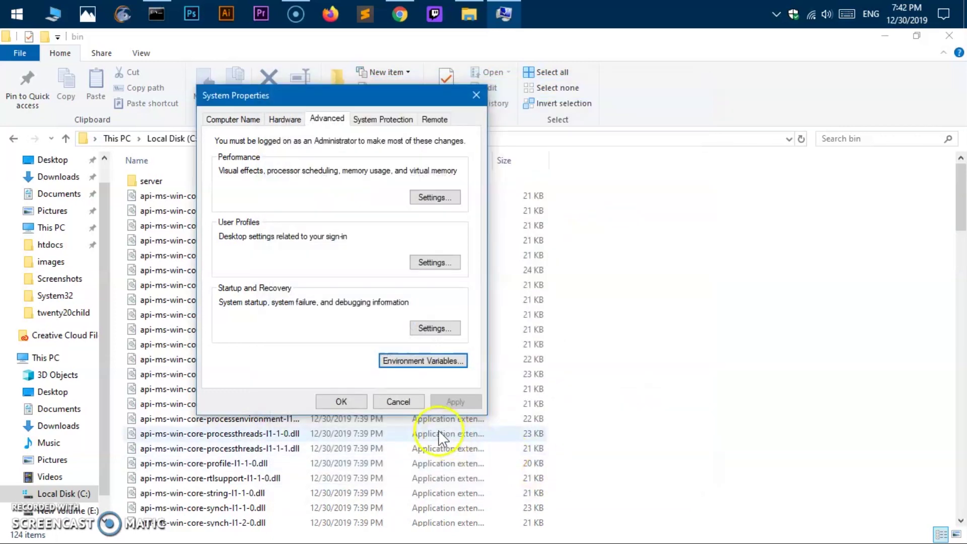
click(352, 399)
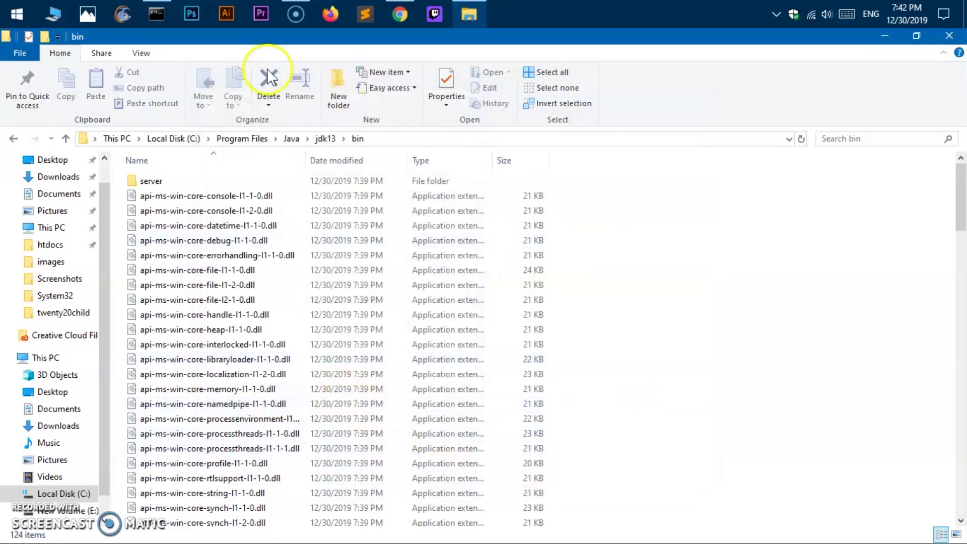
- Close the old Command Prompt window, open a fresh one and run the java command in it
click(155, 15)
click(652, 114)
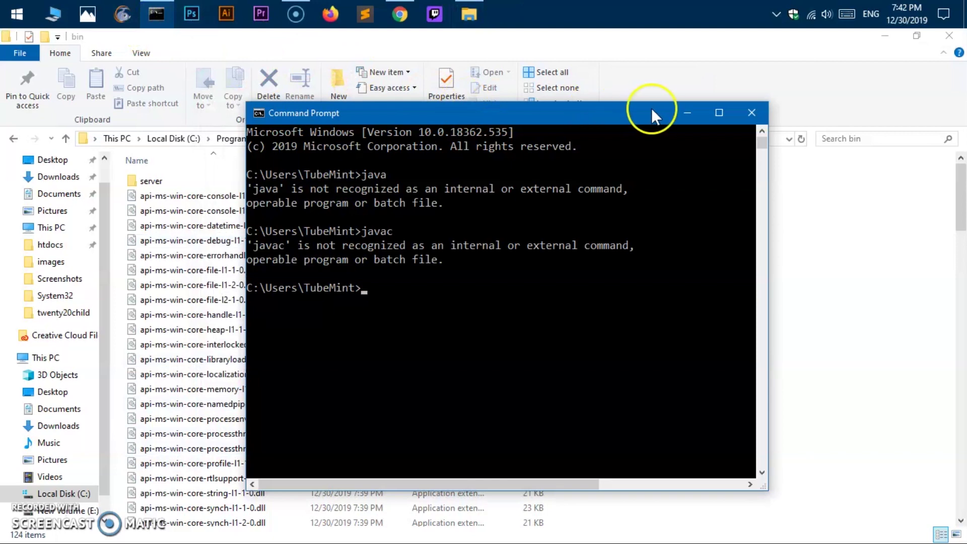
click(753, 112)
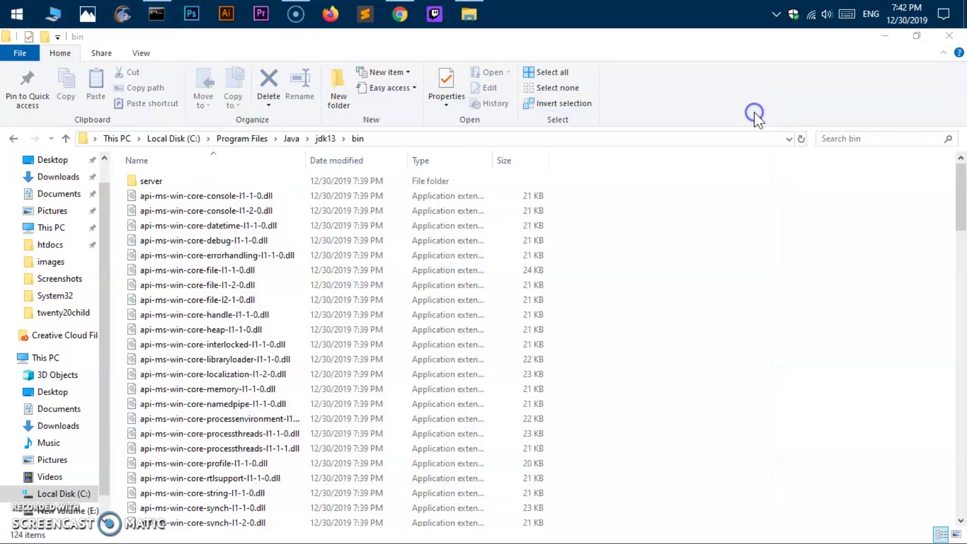
click(164, 13)
drag(243, 63, 497, 133)
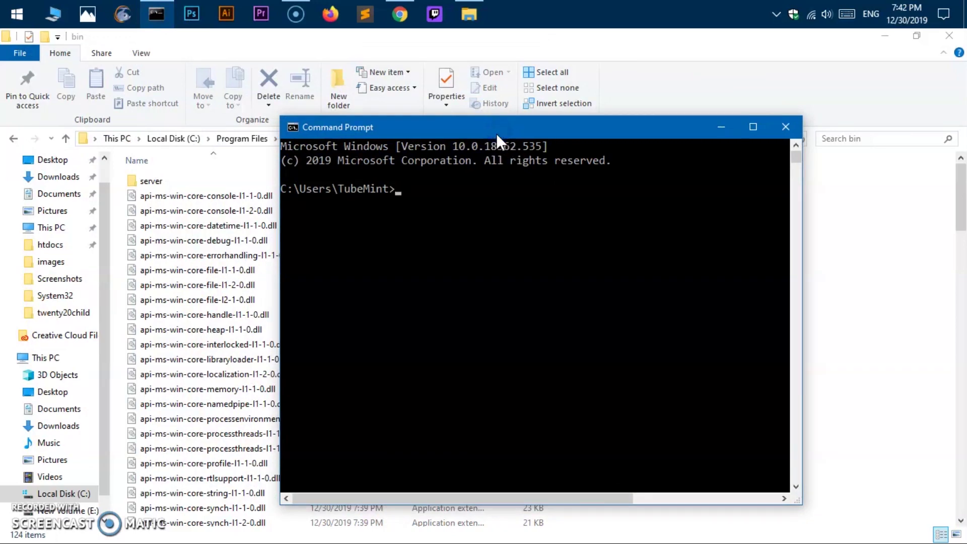
text(java)
key(Return)
- Run java --version and examine the version and runtime environment lines of its output
key(ctrl+l)
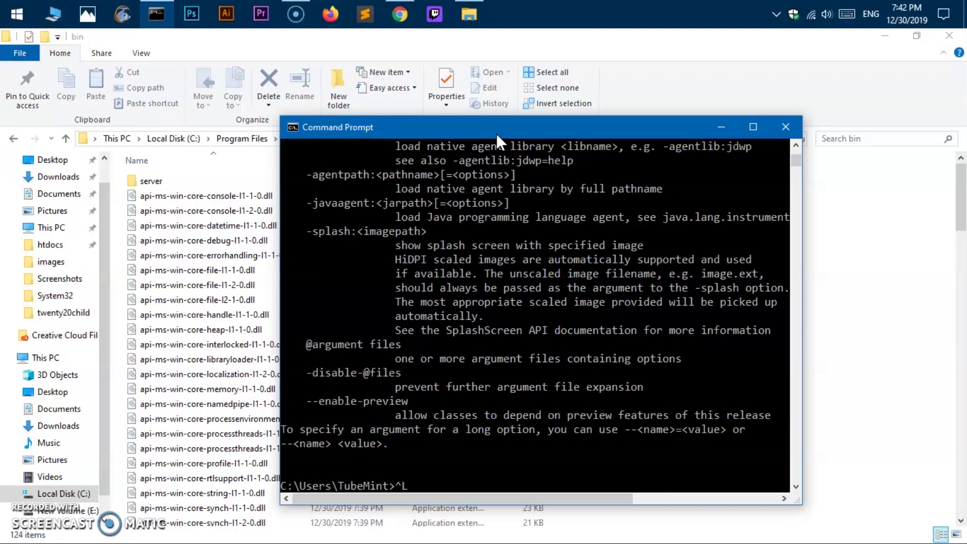
key(BackSpace)
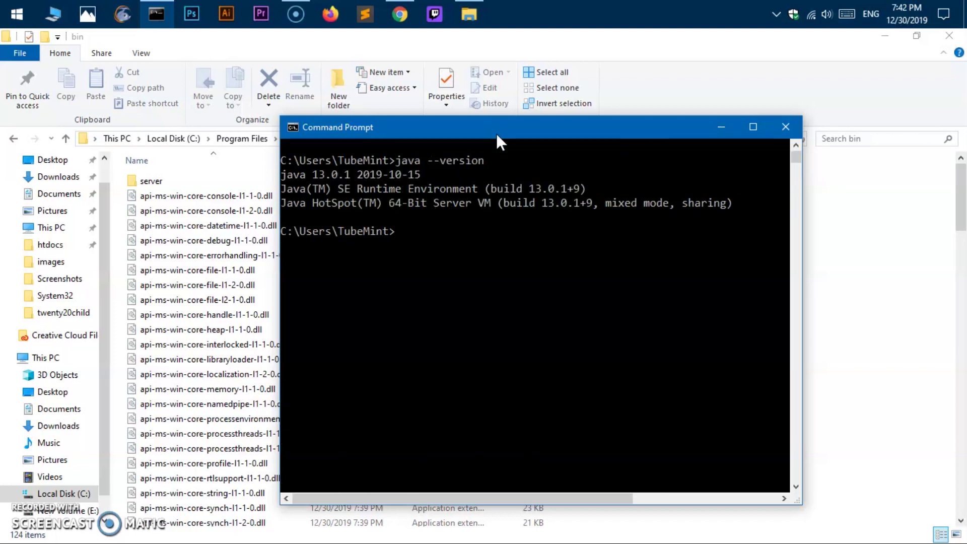
drag(294, 174, 324, 174)
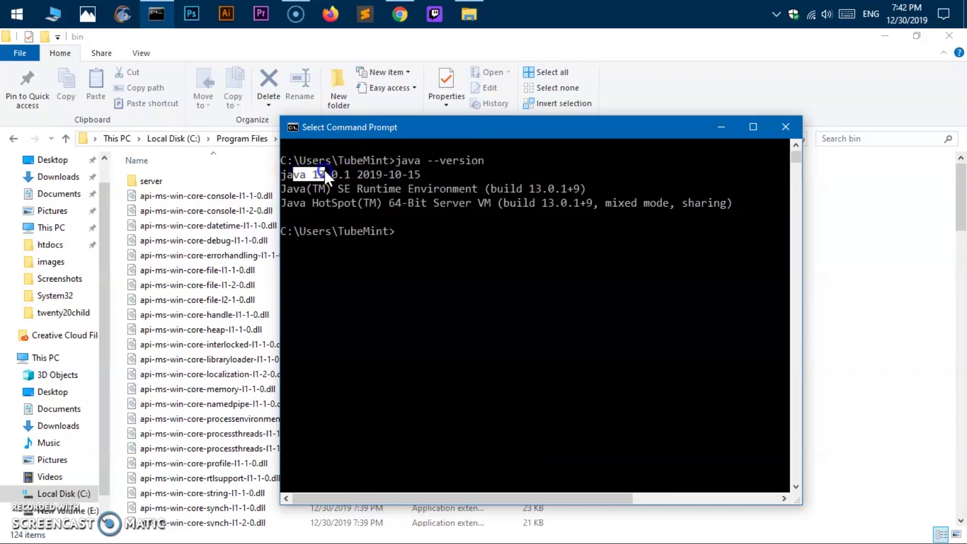
click(383, 185)
drag(294, 185, 551, 189)
click(402, 233)
key(Escape)
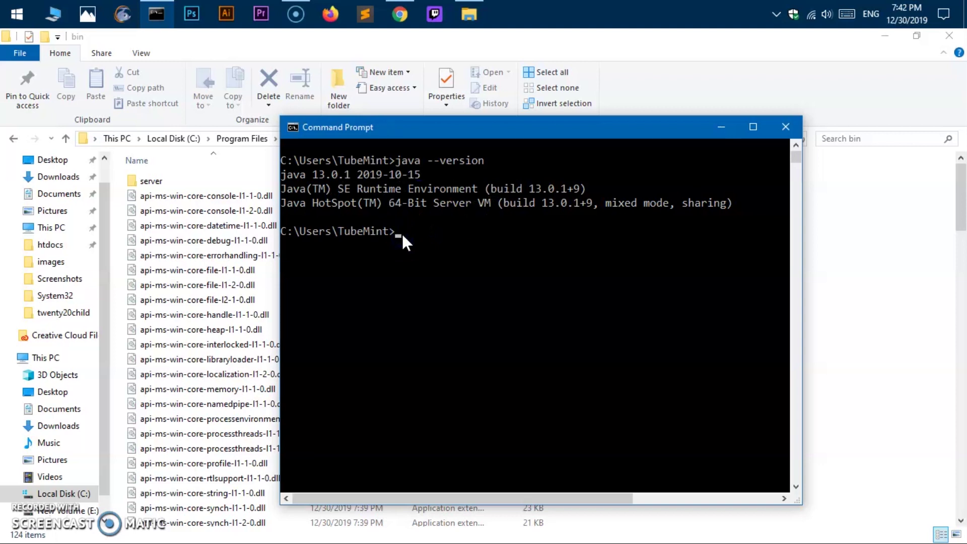
- Run javac --version in the Command Prompt and examine the compiler version line of its output
text(javac)
text(--version)
key(Return)
drag(286, 248, 300, 248)
click(398, 247)
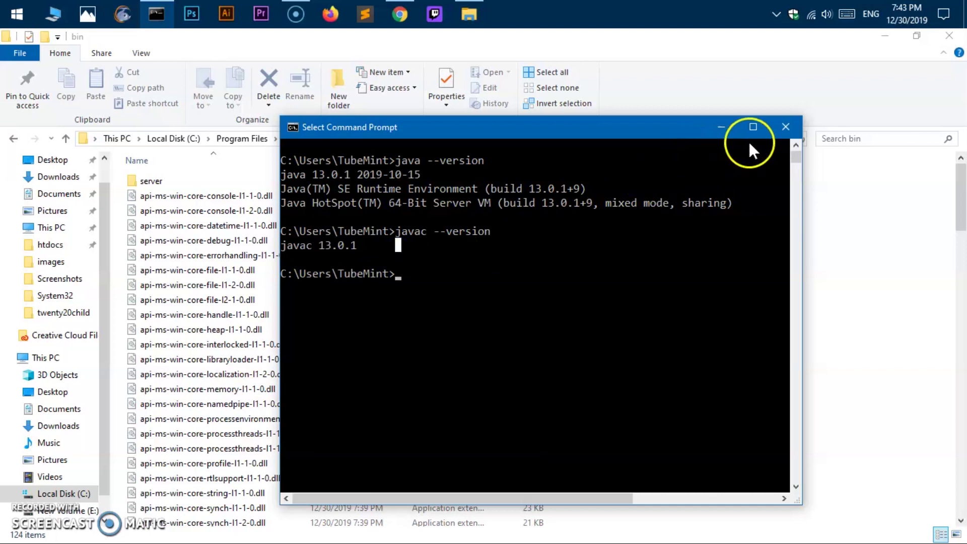
- Close the Command Prompt and the jdk13 bin folder window to return to the desktop
click(783, 128)
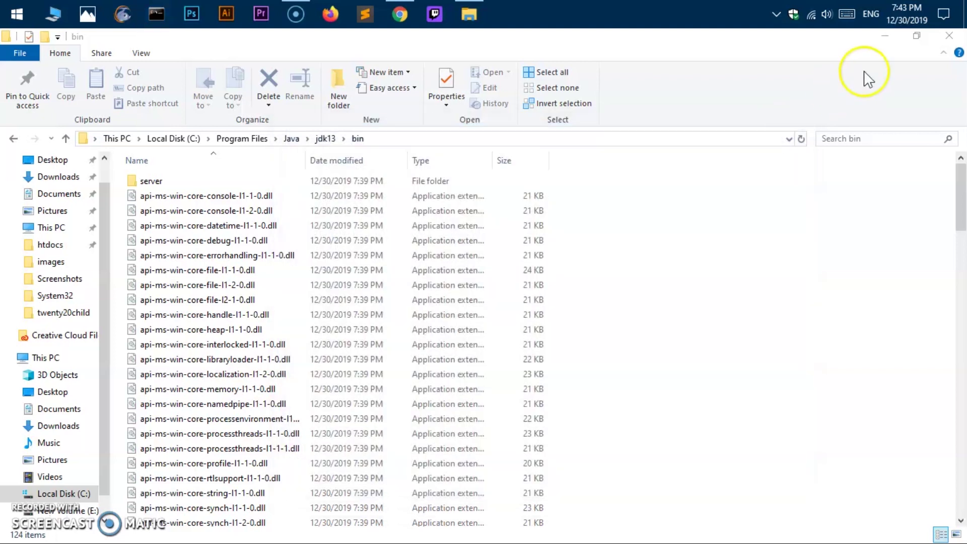
click(949, 37)
click(427, 120)
drag(176, 53, 304, 239)
click(341, 325)
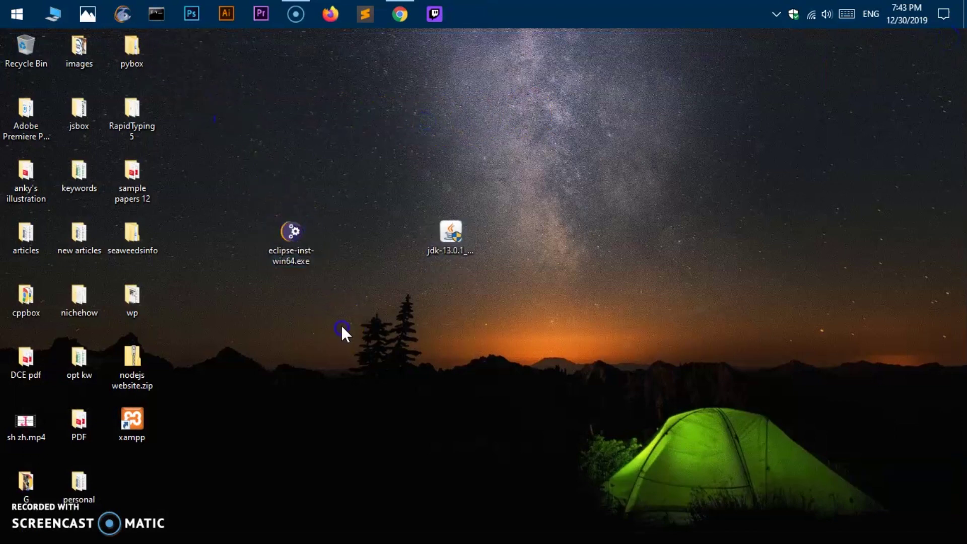
- Switch to Chrome and open the 64-bit Eclipse IDE 2019-12 download page from the eclipse.org site
click(398, 16)
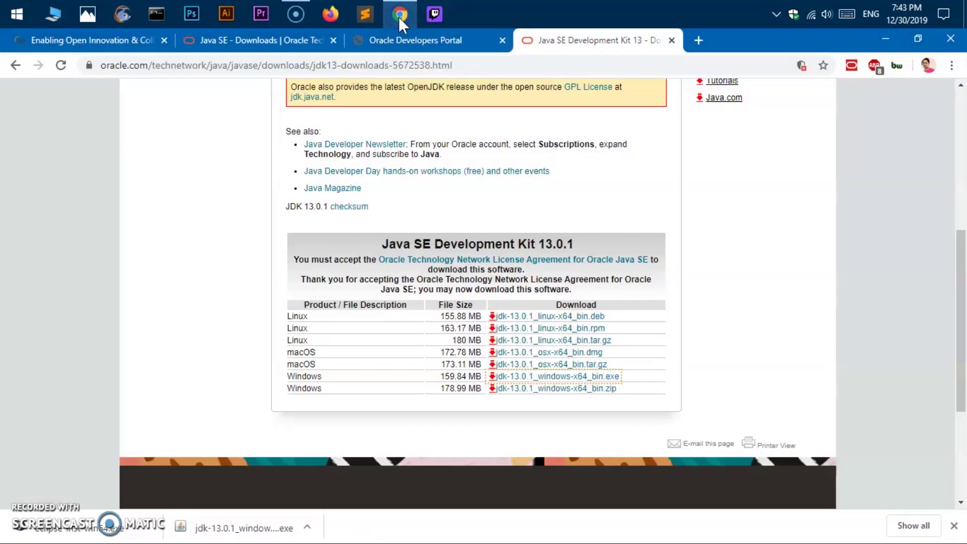
click(97, 43)
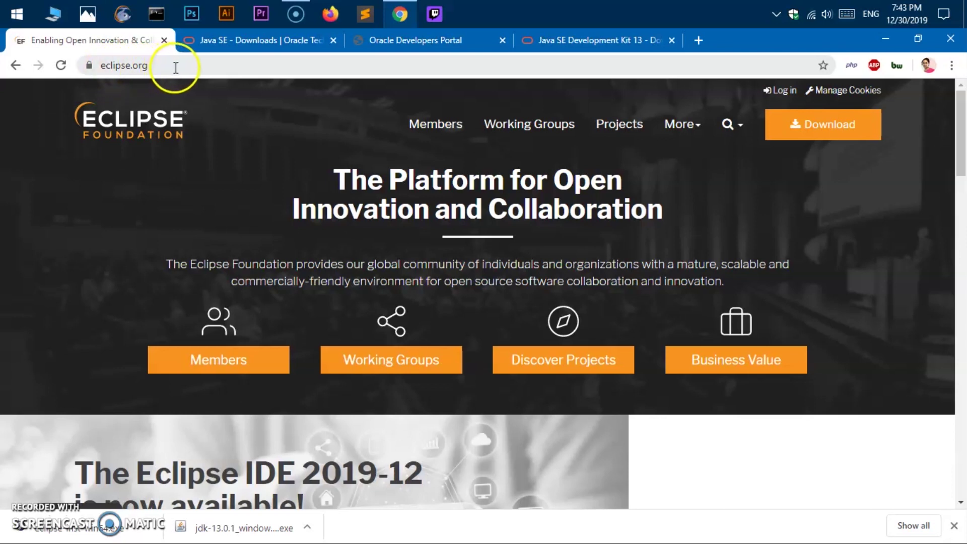
click(832, 135)
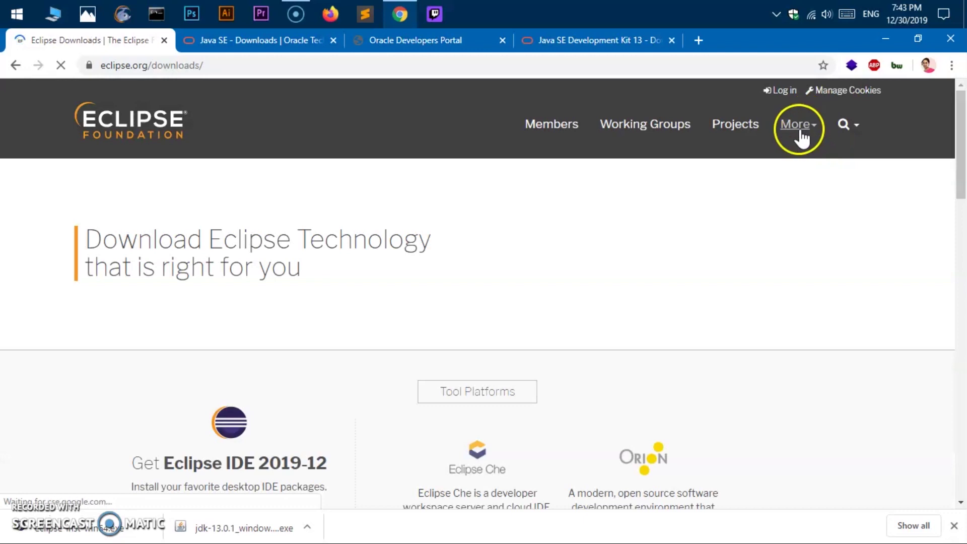
scroll(612, 353, down, 3)
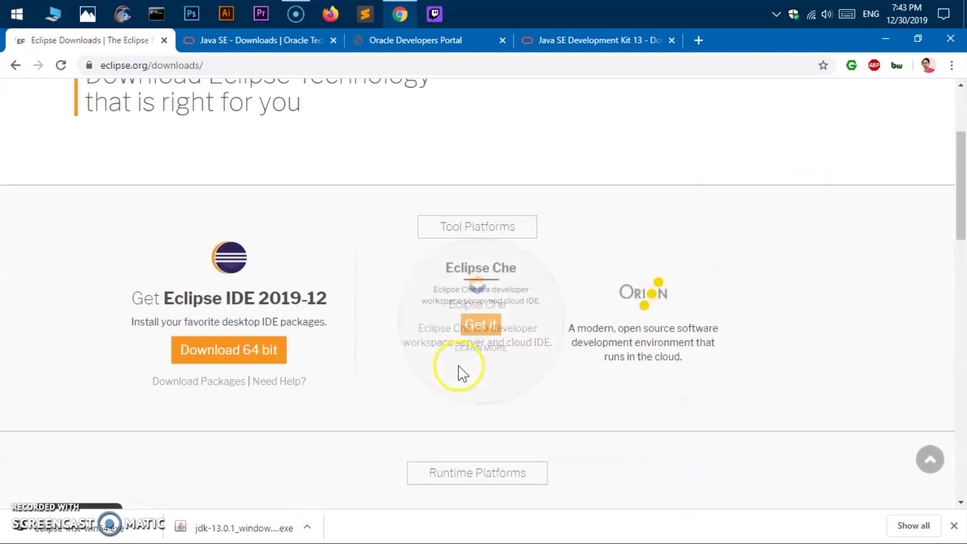
click(212, 358)
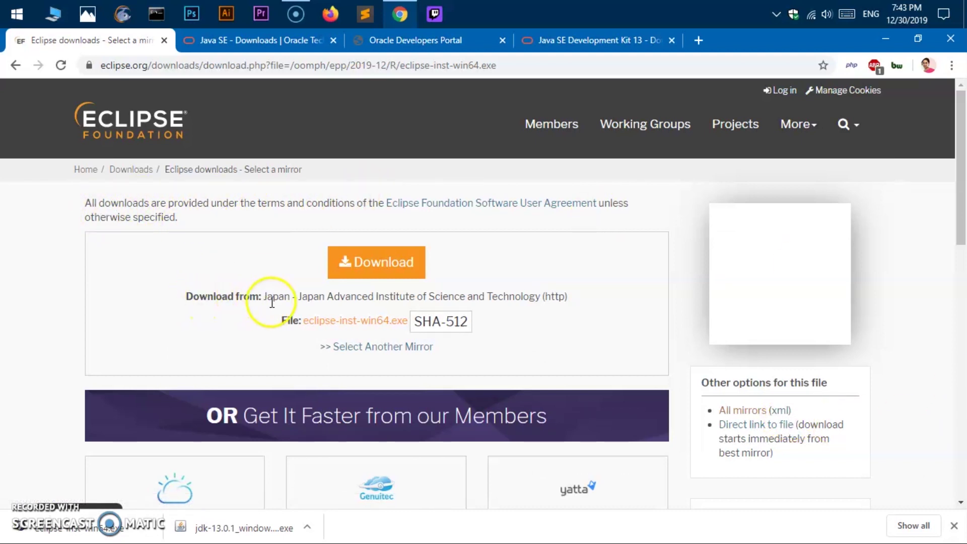
- Try to download eclipse-inst-win64.exe from the offered Japan mirror, cancel saving the file and minimize the browser
drag(273, 298, 592, 295)
click(593, 295)
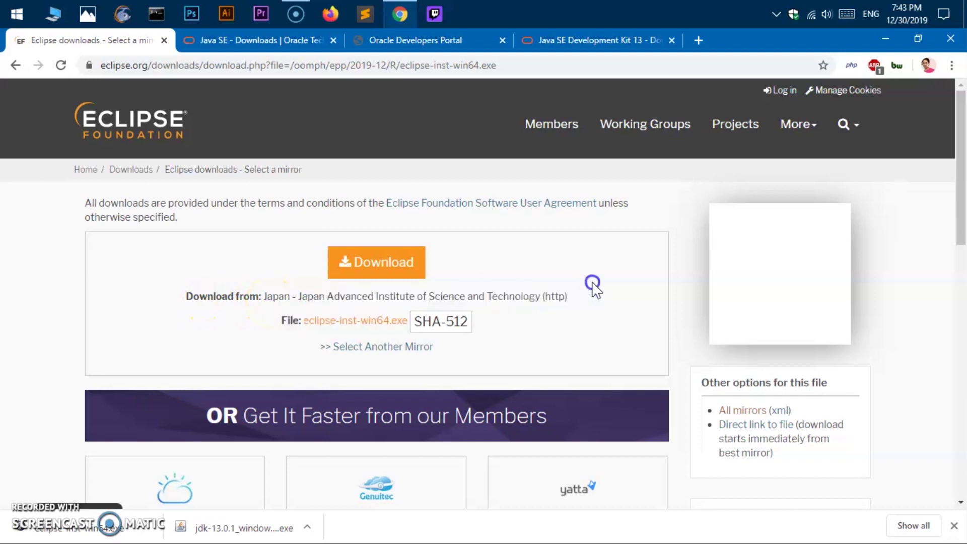
click(398, 267)
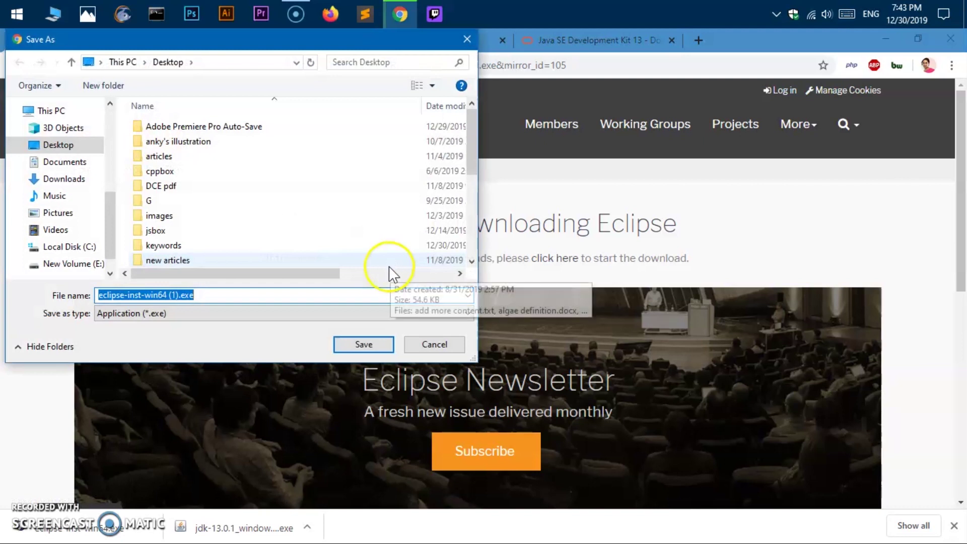
drag(258, 38, 427, 91)
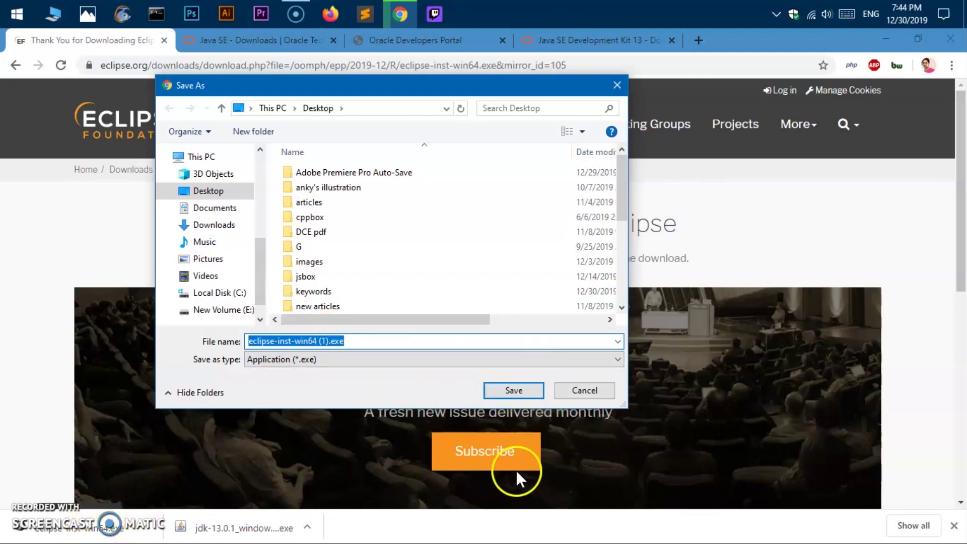
click(583, 391)
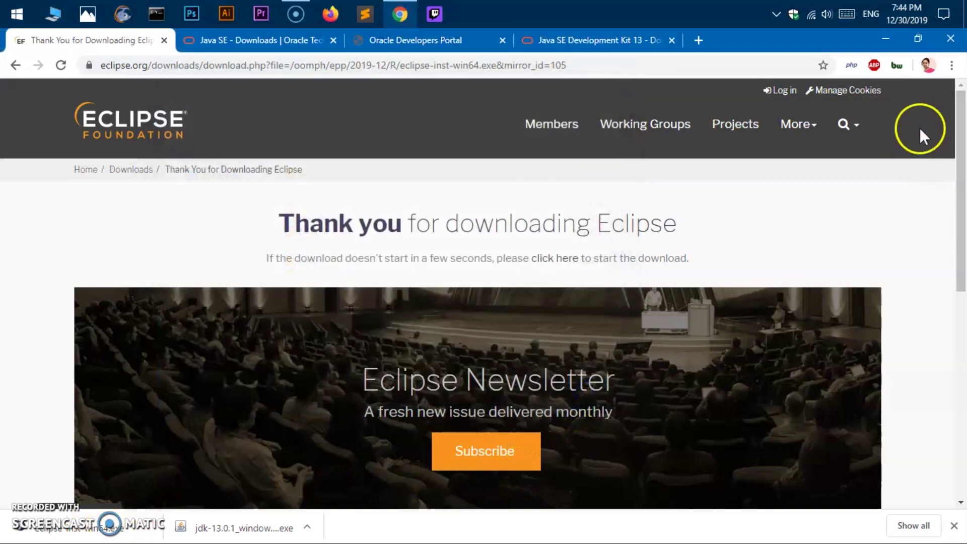
click(887, 39)
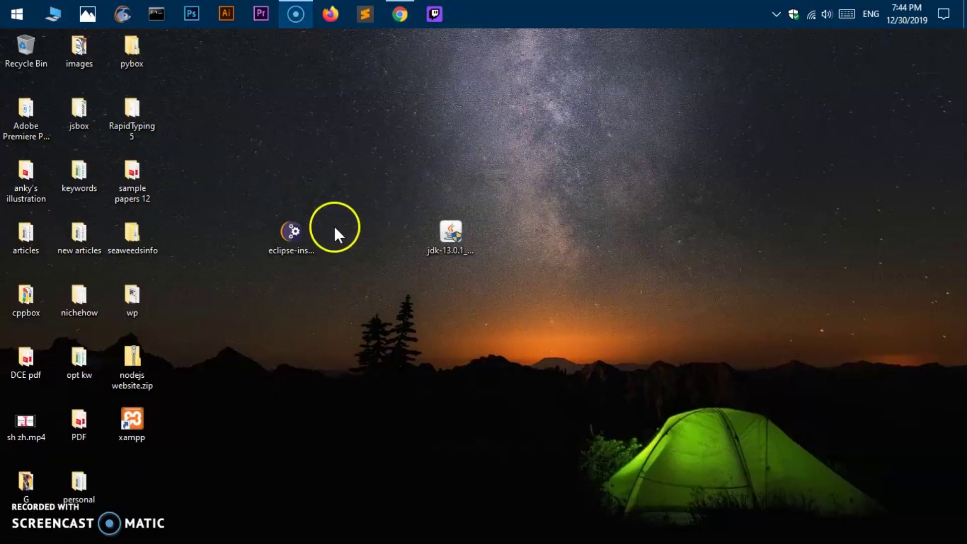
- Run eclipse-inst-win64.exe from the desktop and choose to install it although it is not Microsoft-verified
drag(256, 196, 349, 304)
key(Return)
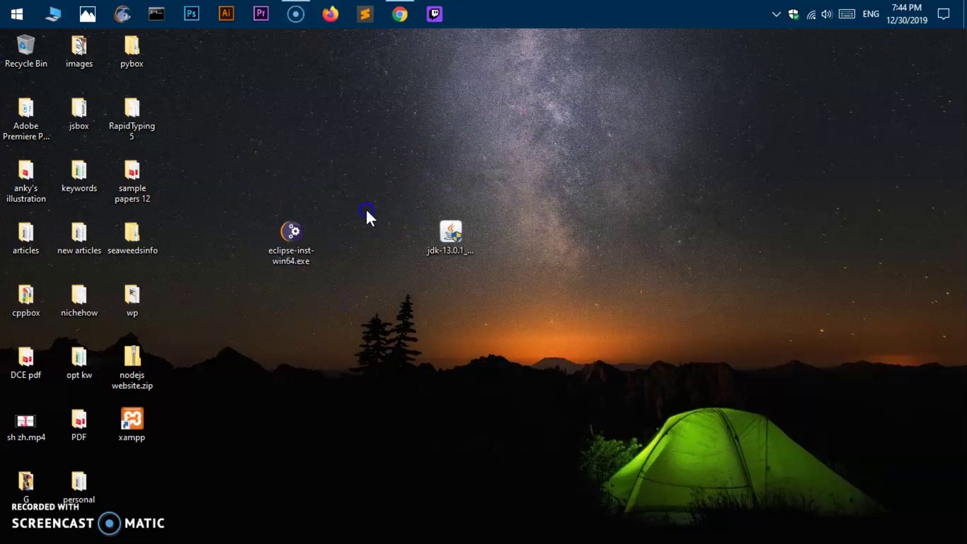
double_click(307, 249)
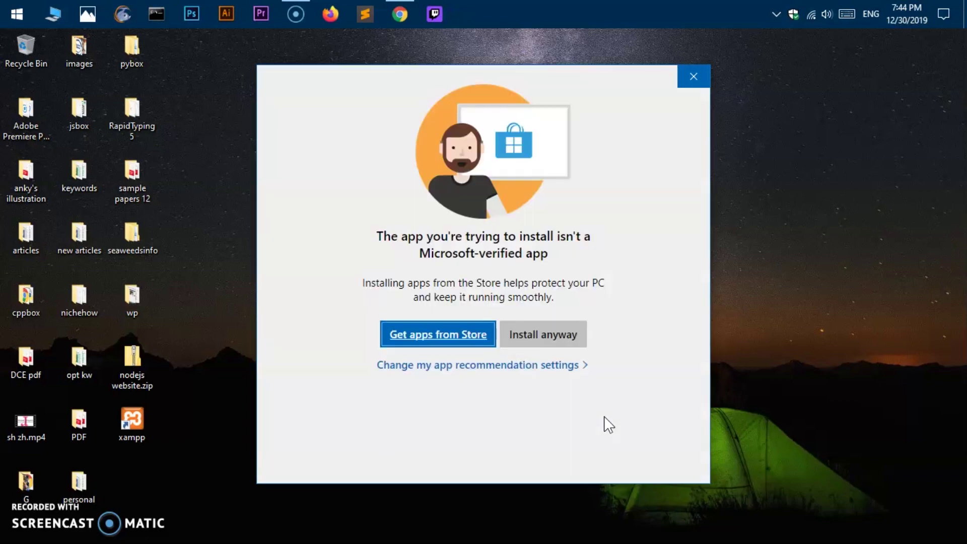
click(550, 343)
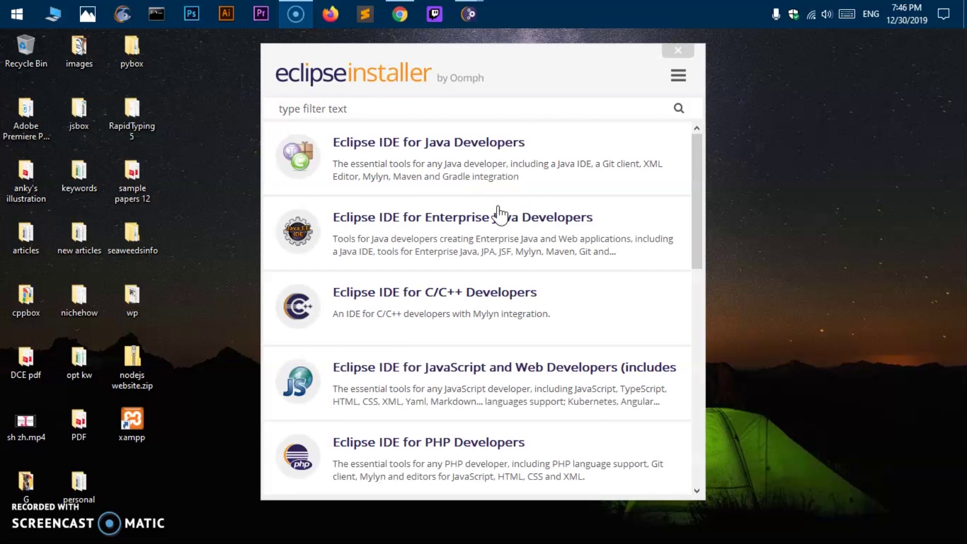
- Look through the list of Eclipse packages that the installer offers, from Java and C/C++ to Rust
click(444, 172)
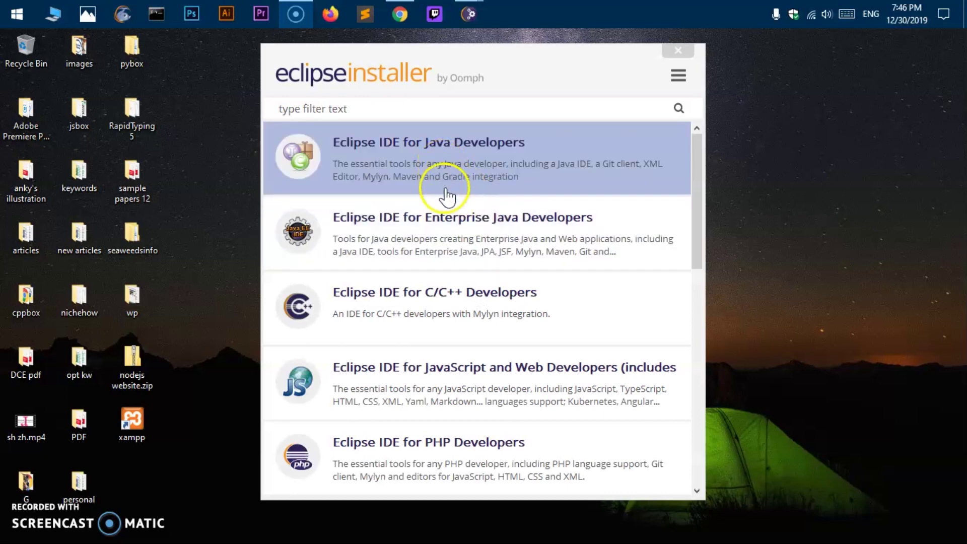
click(446, 330)
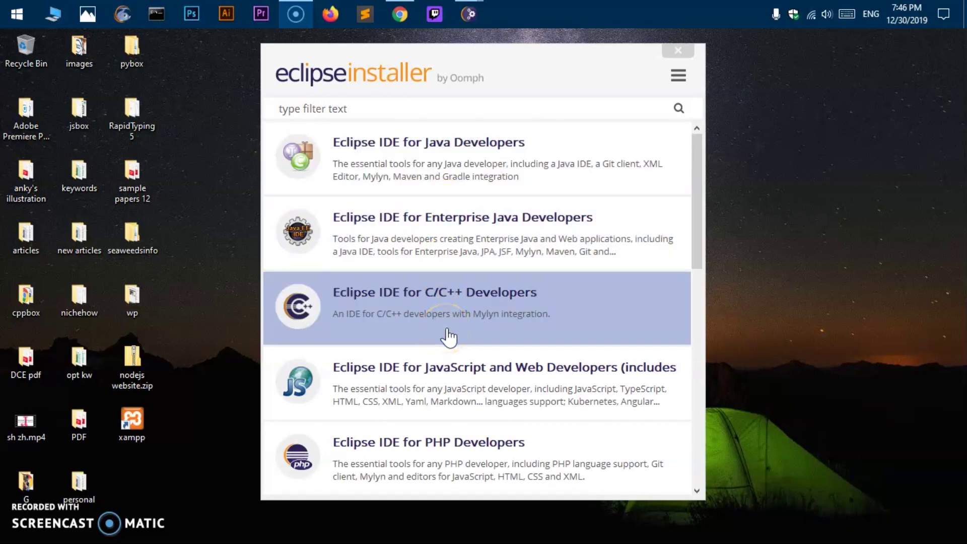
click(422, 384)
click(643, 384)
click(476, 455)
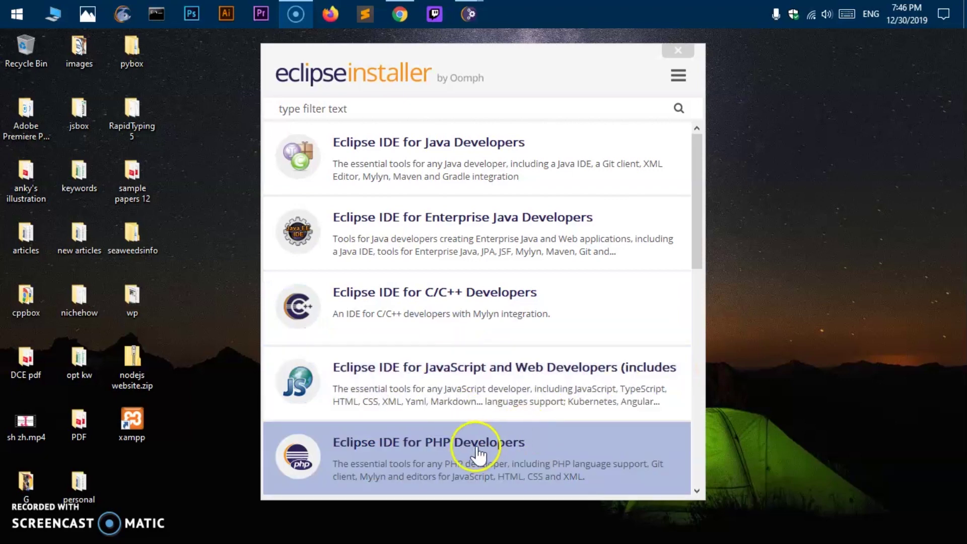
scroll(476, 455, down, 10)
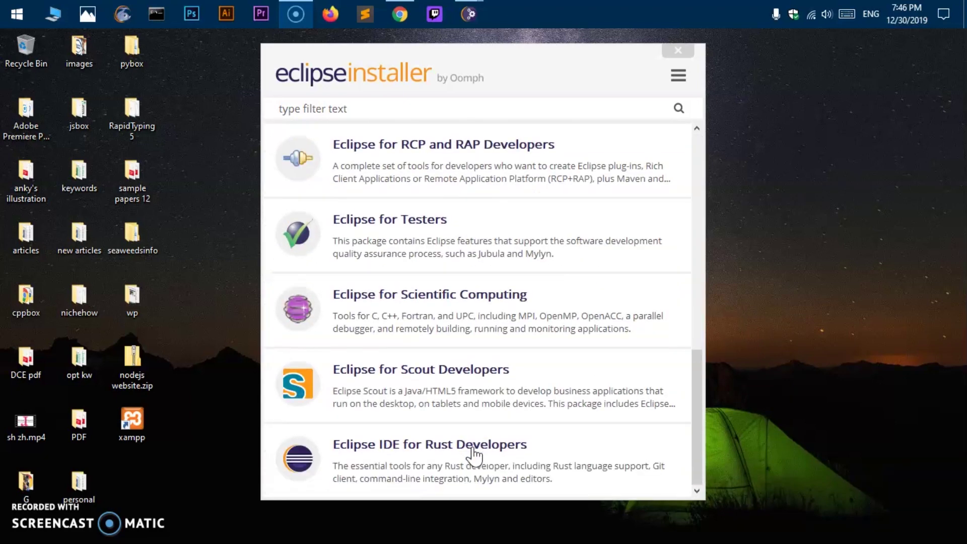
scroll(473, 455, up, 10)
click(422, 236)
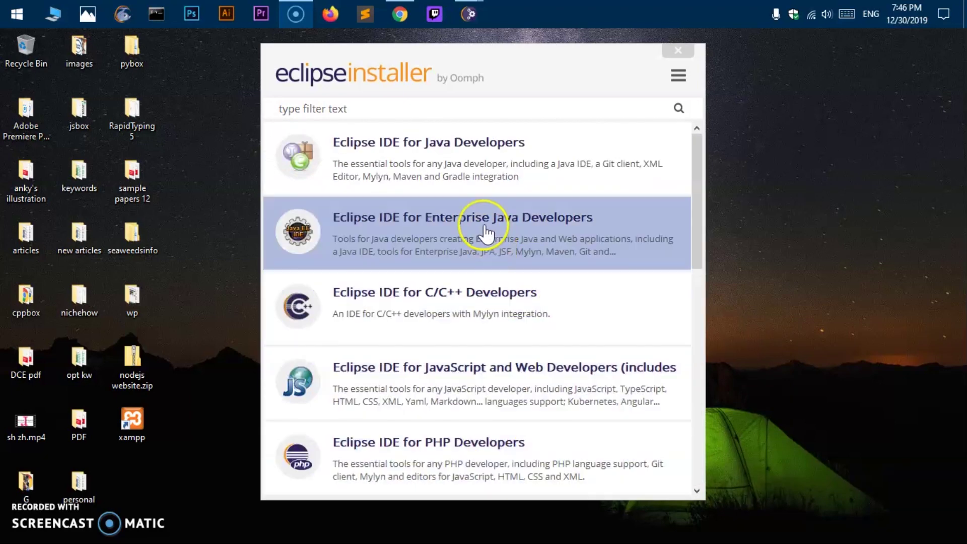
- Choose Eclipse IDE for Java Developers, shorten the installation folder's ending to eclipse\java and keep jdk13 as the Java VM
click(457, 161)
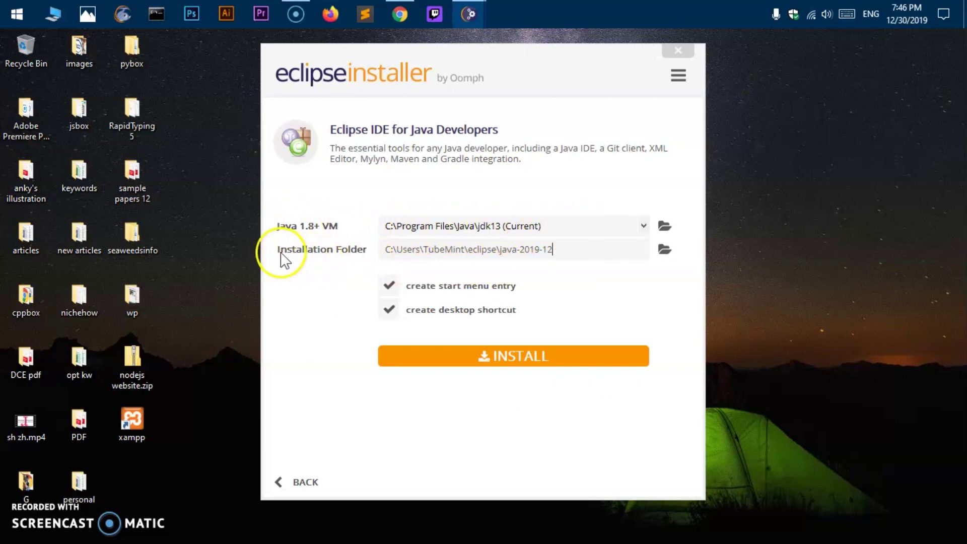
click(639, 249)
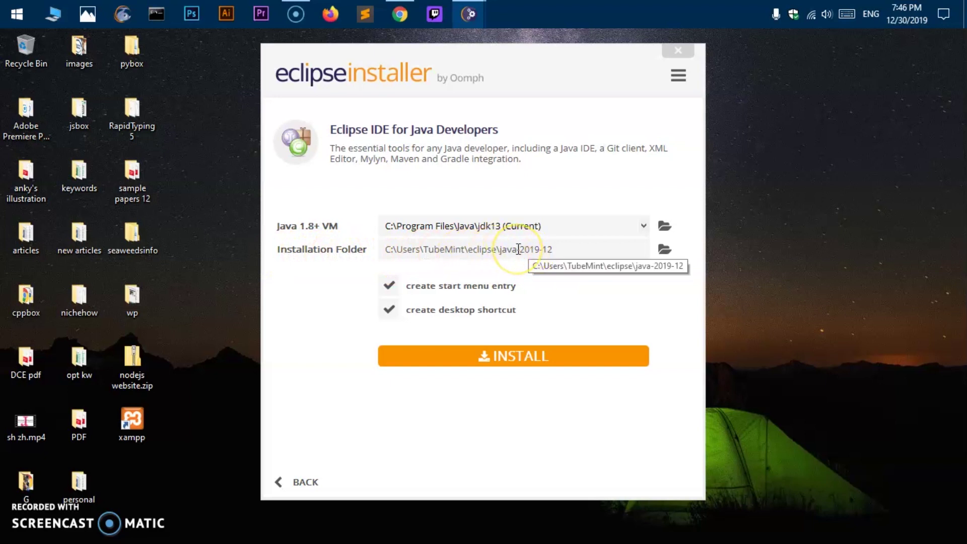
drag(518, 249, 562, 249)
key(BackSpace)
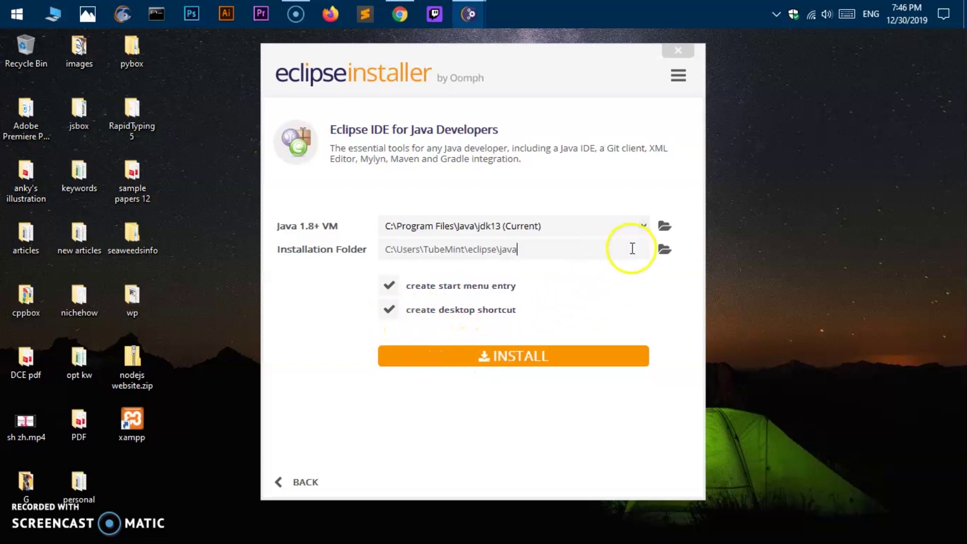
click(643, 226)
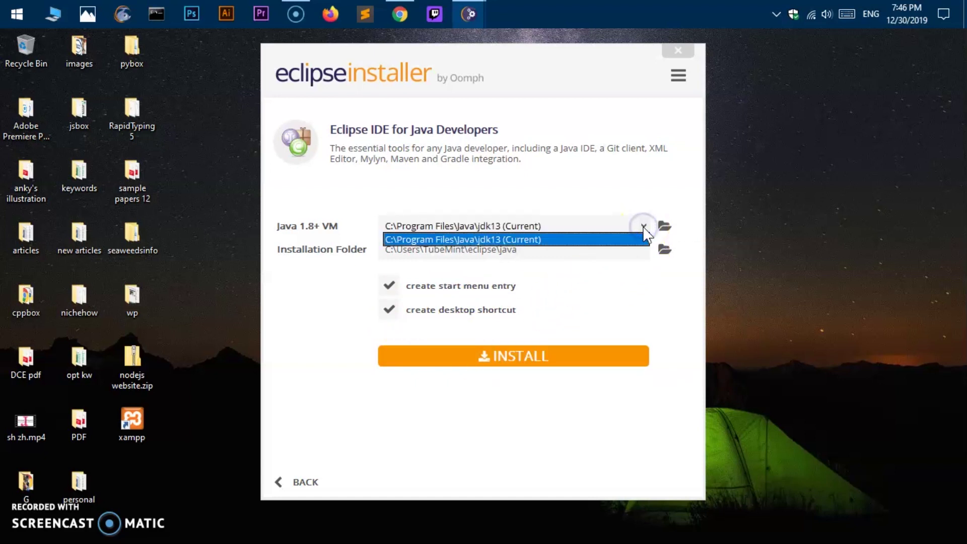
click(319, 323)
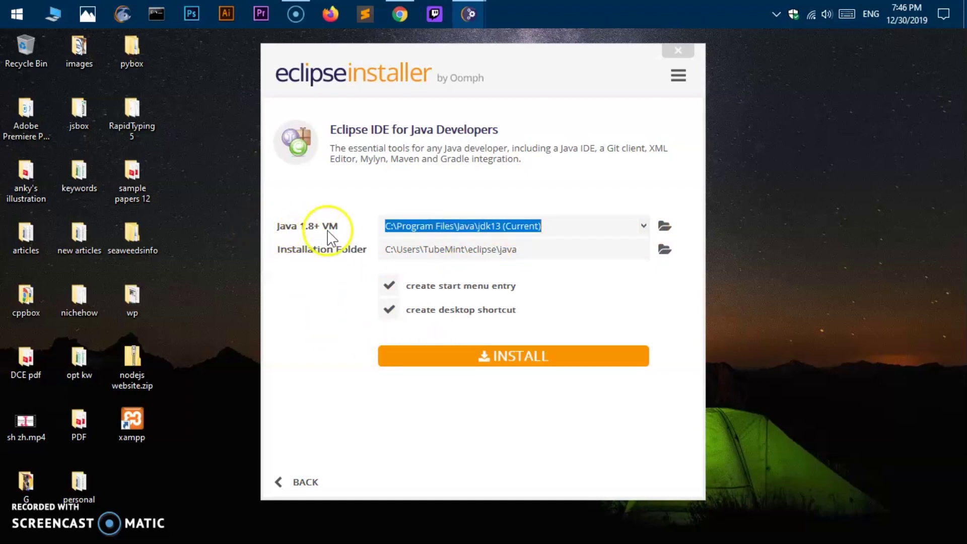
- Start the installation and accept the Eclipse Foundation Software User Agreement, with accepted licenses remembered
click(485, 367)
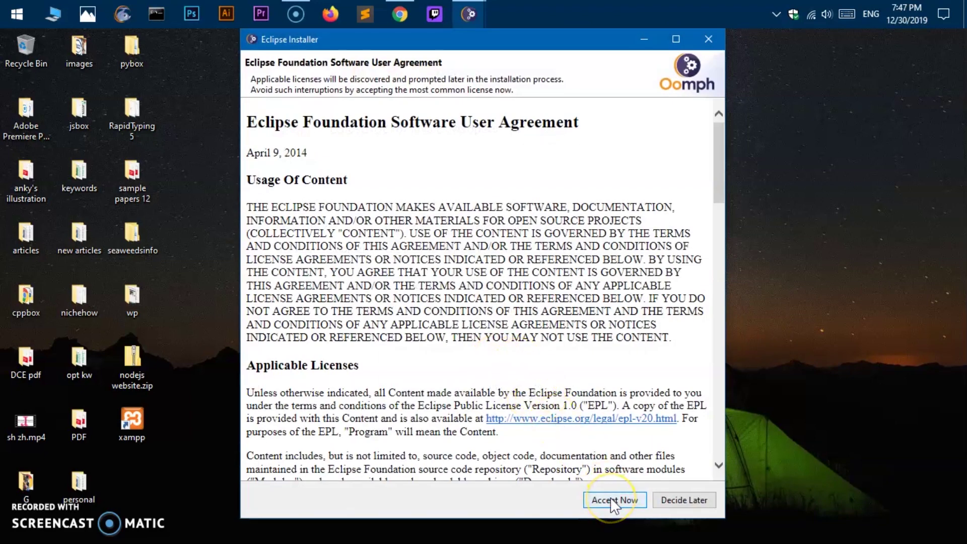
click(611, 501)
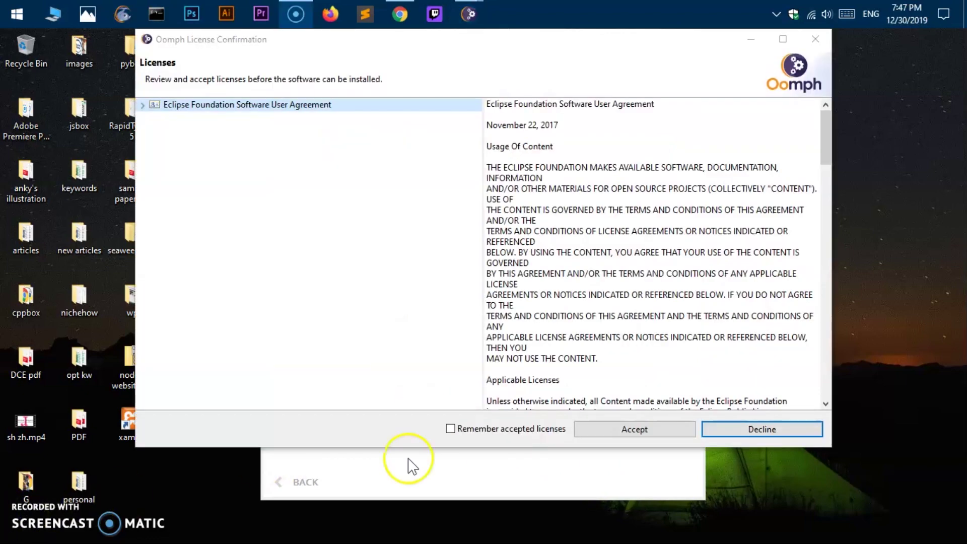
click(479, 427)
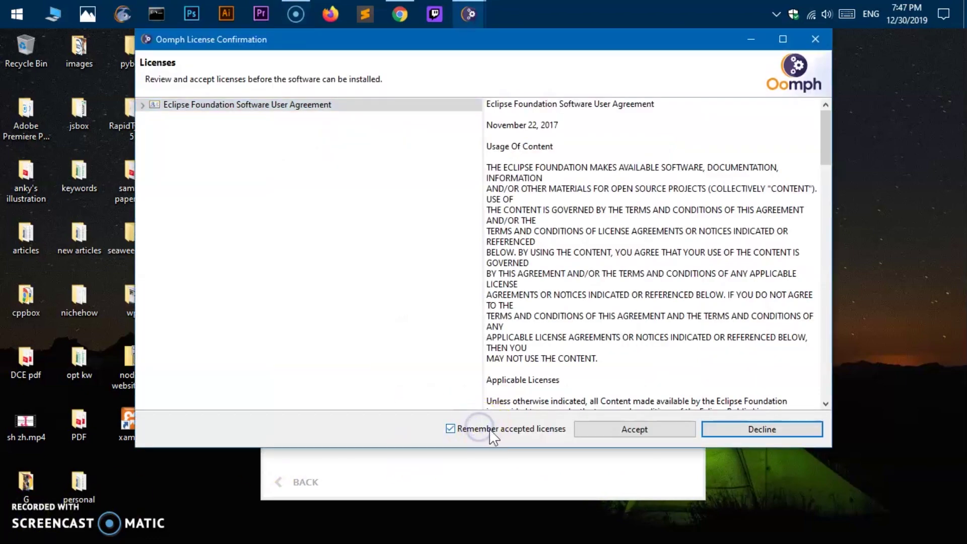
click(601, 434)
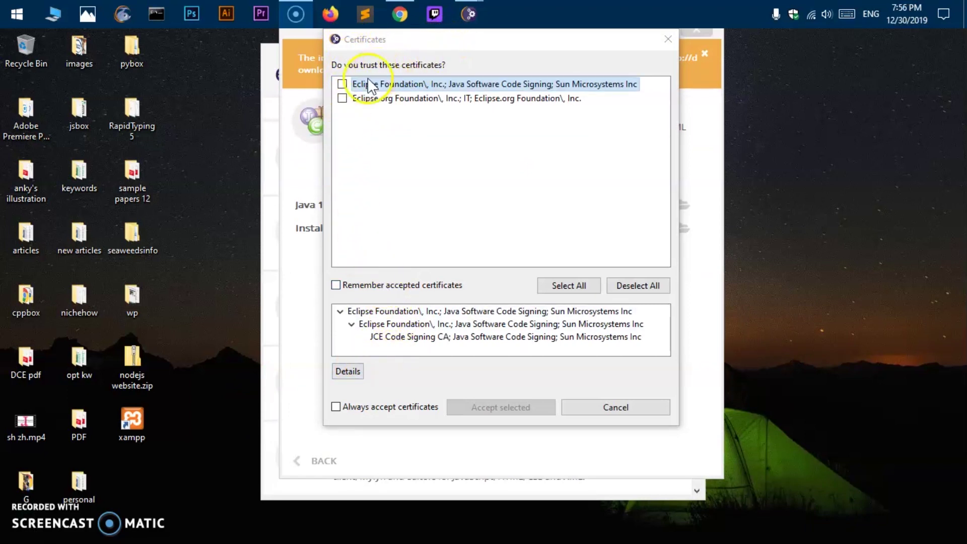
- Trust both Eclipse Foundation certificates with accepted certificates remembered, and launch the installed Eclipse IDE
click(342, 84)
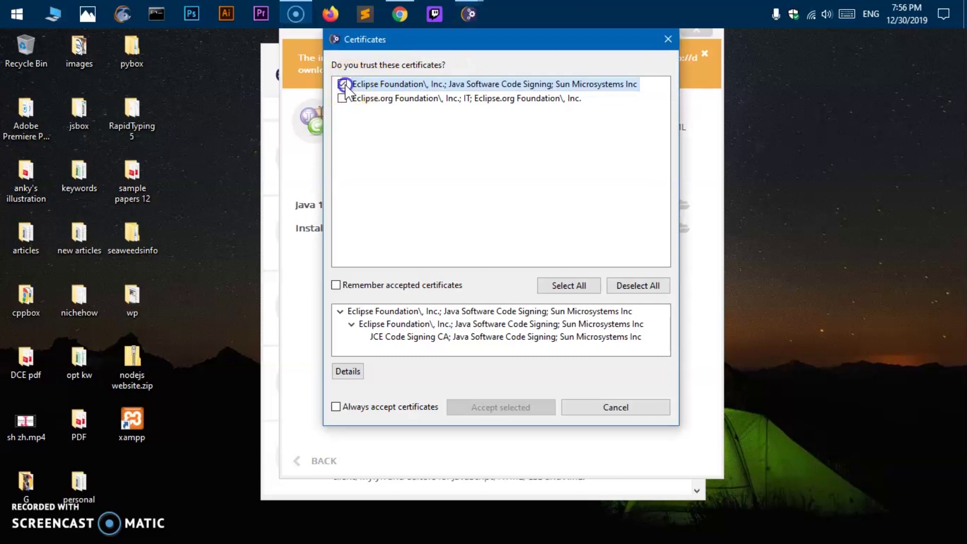
click(342, 98)
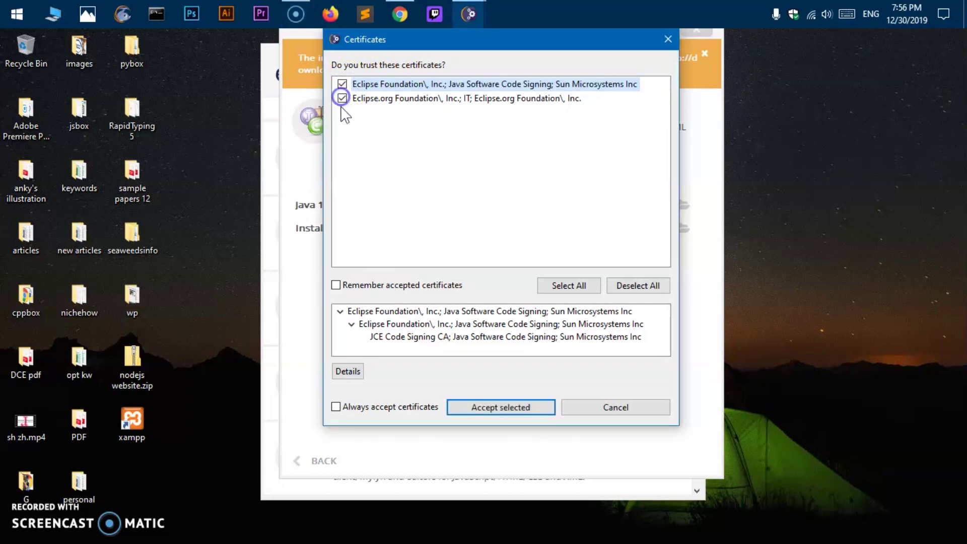
click(357, 283)
click(558, 288)
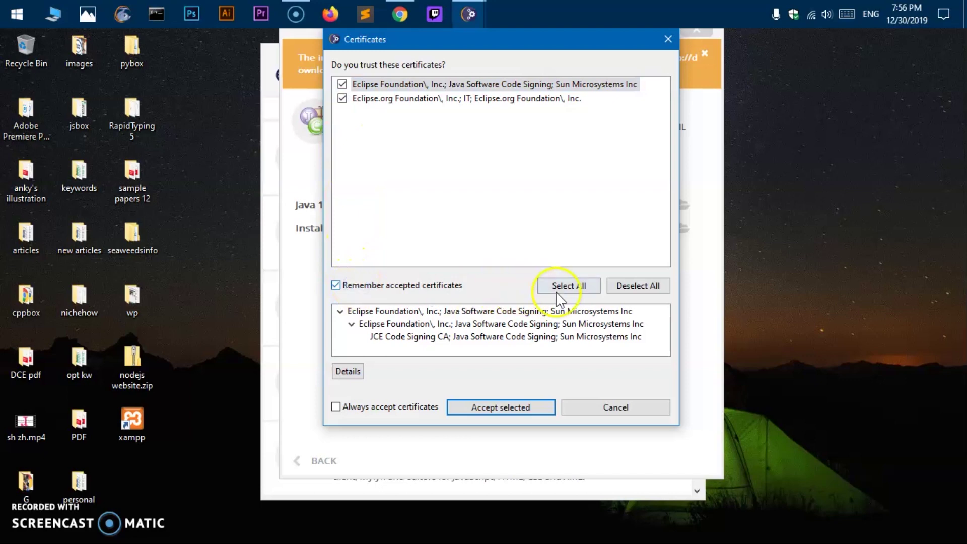
click(481, 409)
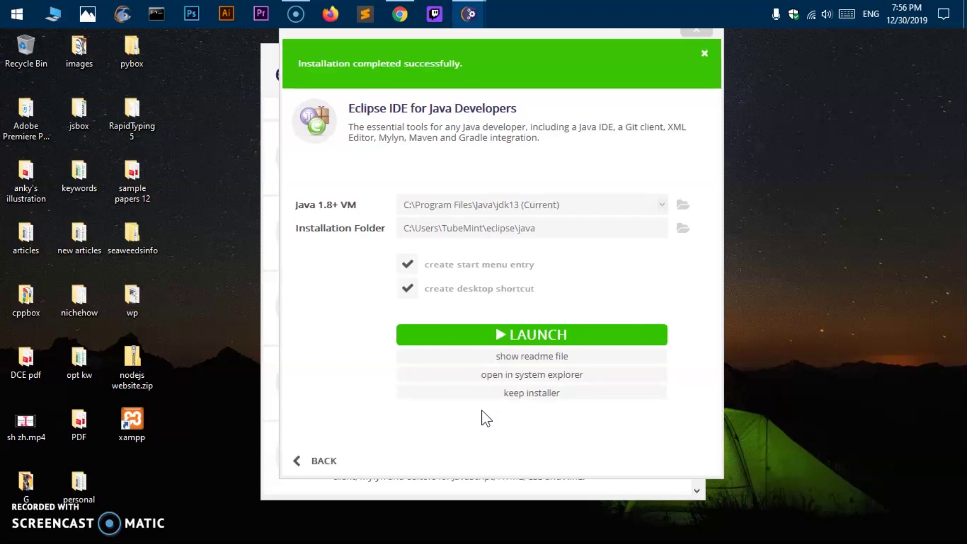
click(526, 339)
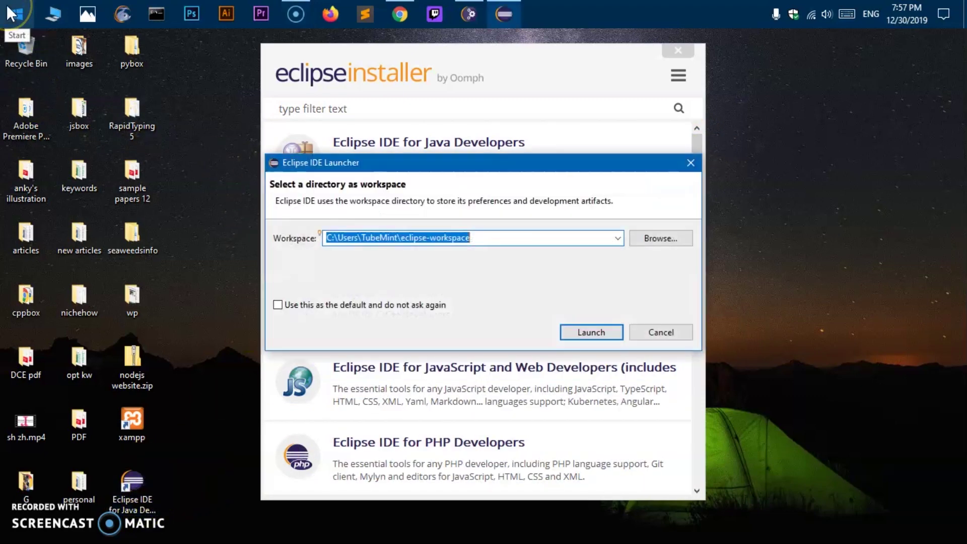
- Choose the Desktop folder as the workspace directory and launch Eclipse with it
click(402, 262)
click(416, 238)
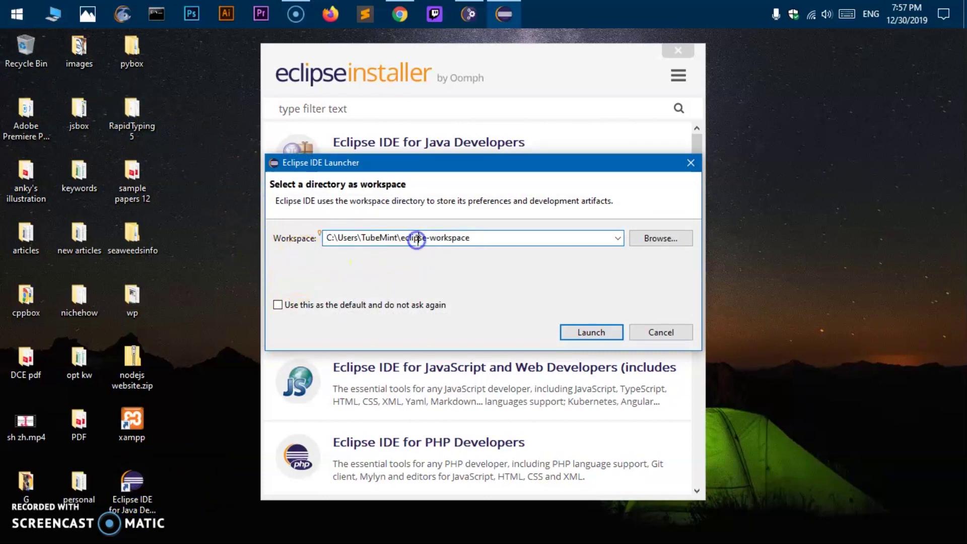
drag(402, 238, 565, 242)
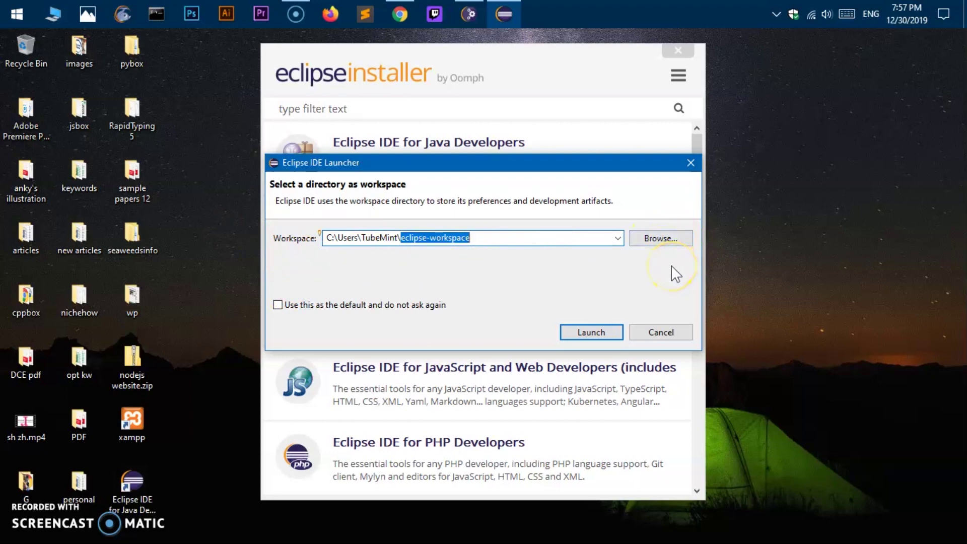
click(655, 234)
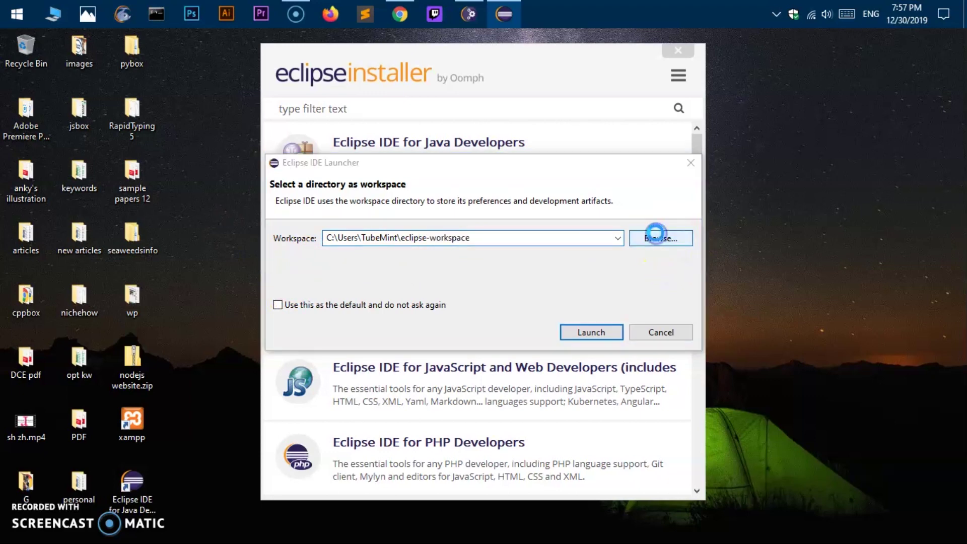
click(324, 277)
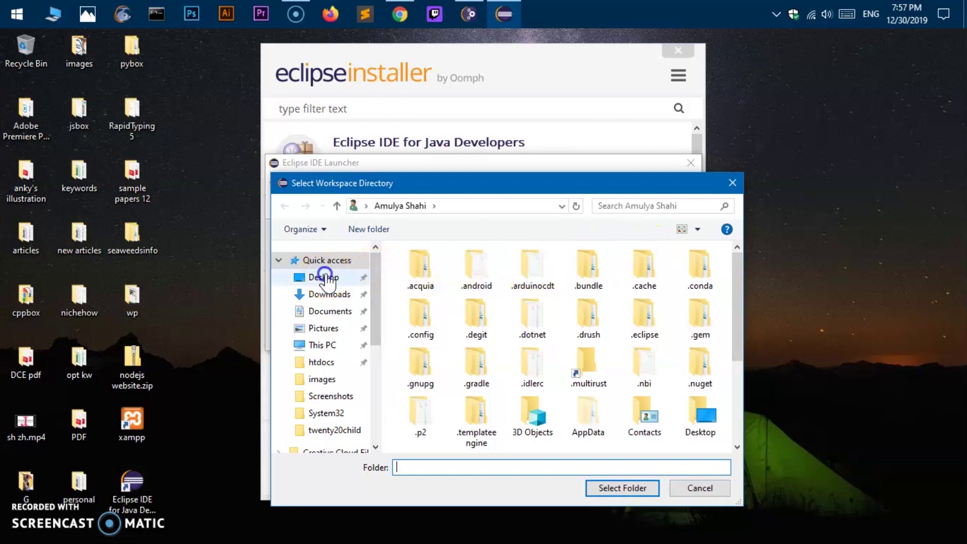
click(646, 485)
click(456, 239)
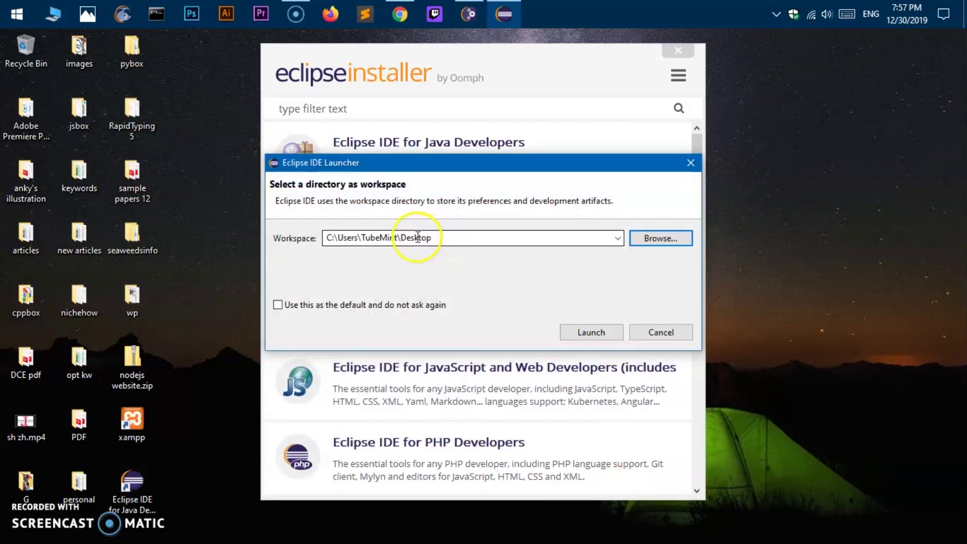
double_click(453, 237)
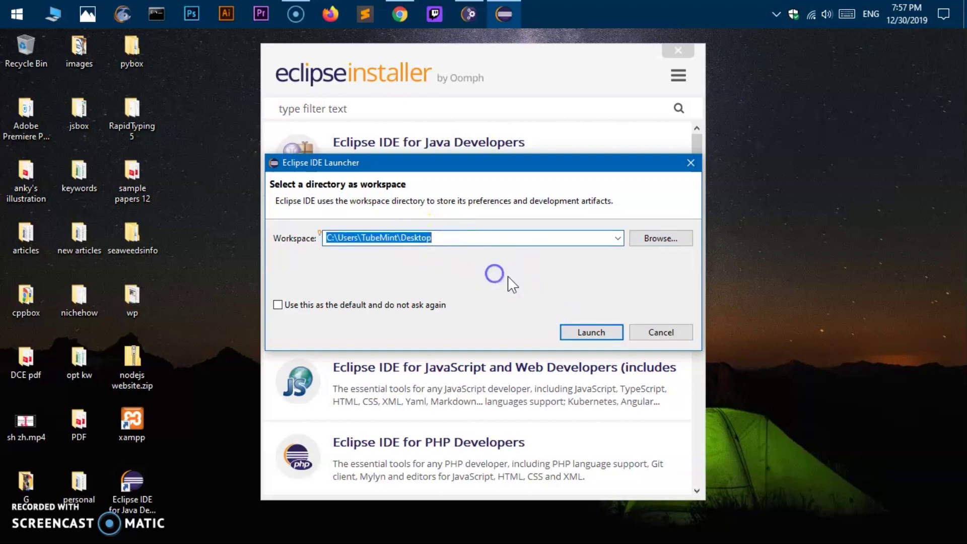
click(471, 239)
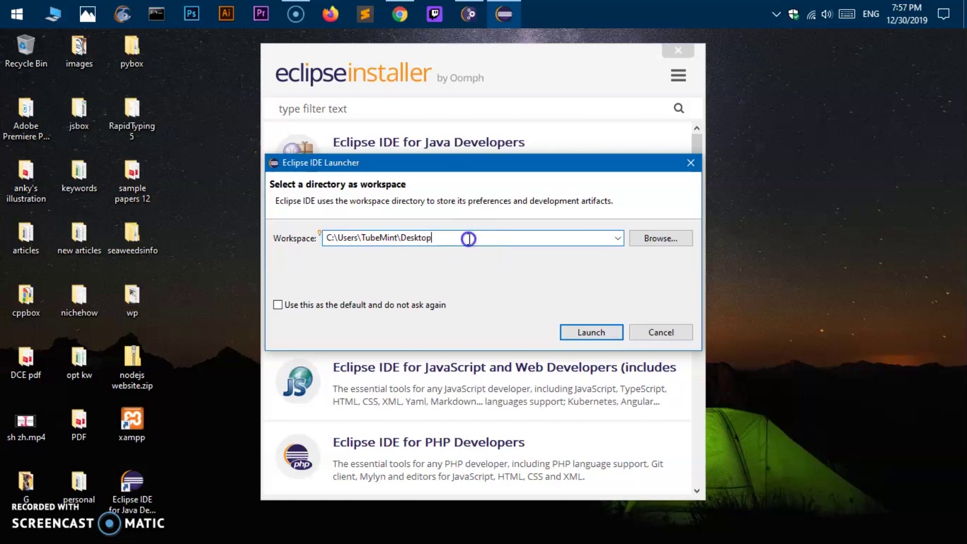
click(595, 332)
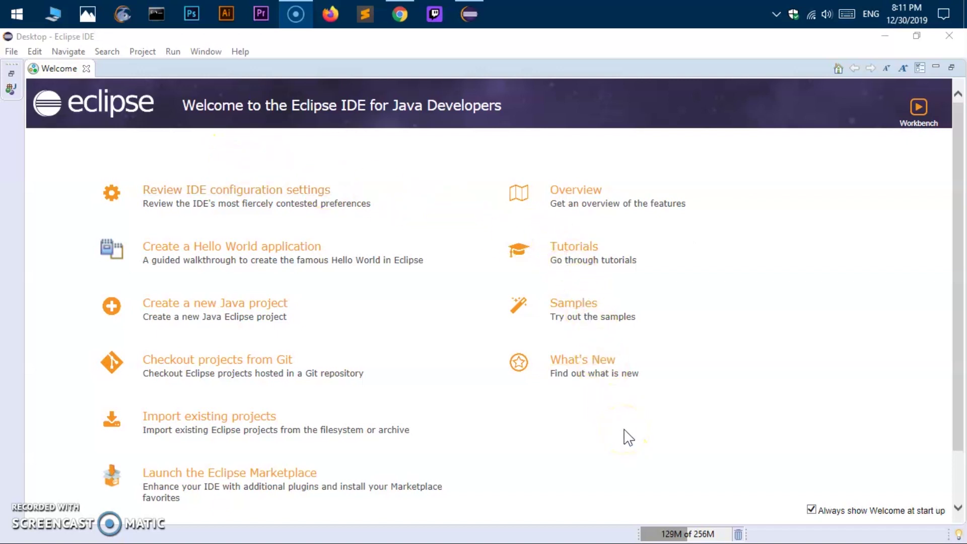
- Turn off always showing the Welcome page at start up and close that page
click(811, 510)
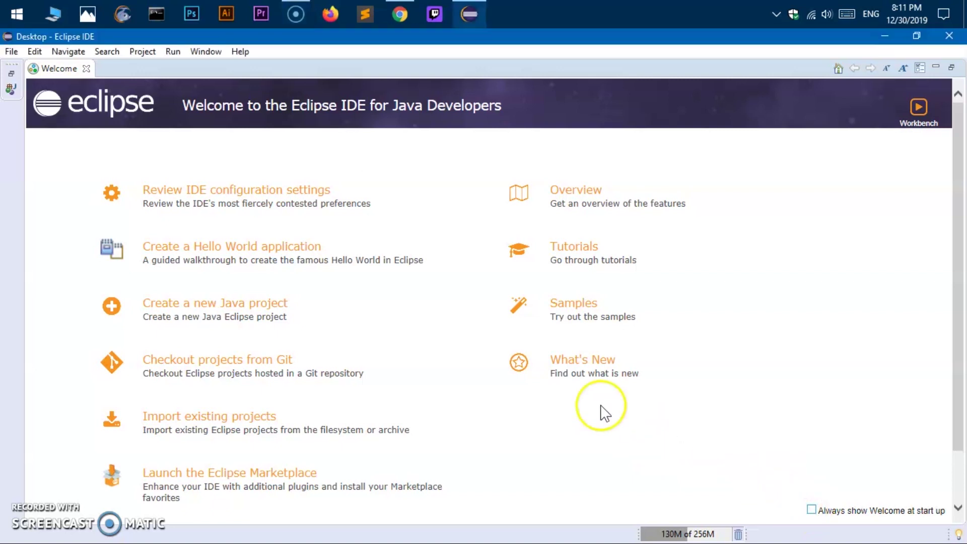
click(87, 68)
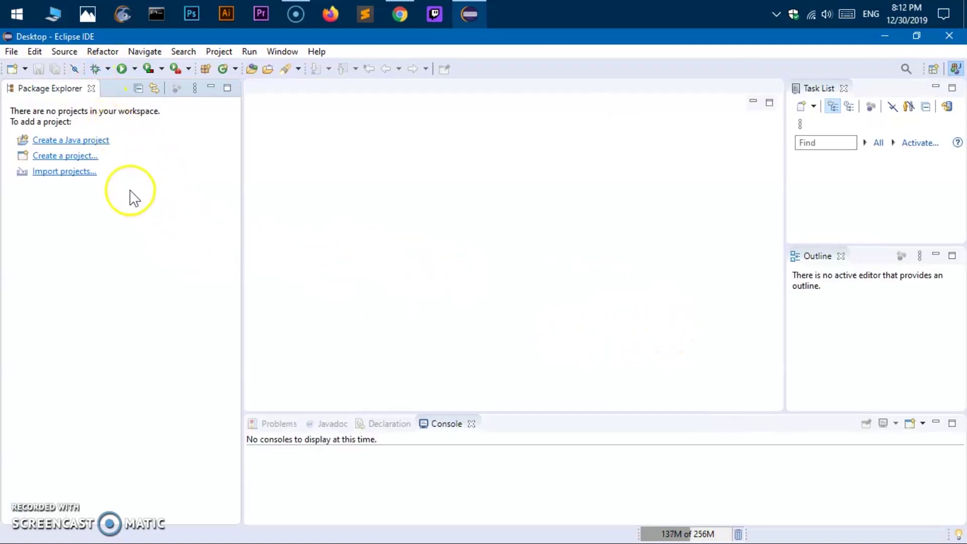
- Start a new Java project named HelloWorld, keeping the default location and the JavaSE-13 execution environment
click(11, 51)
mouse_move(23, 67)
click(292, 68)
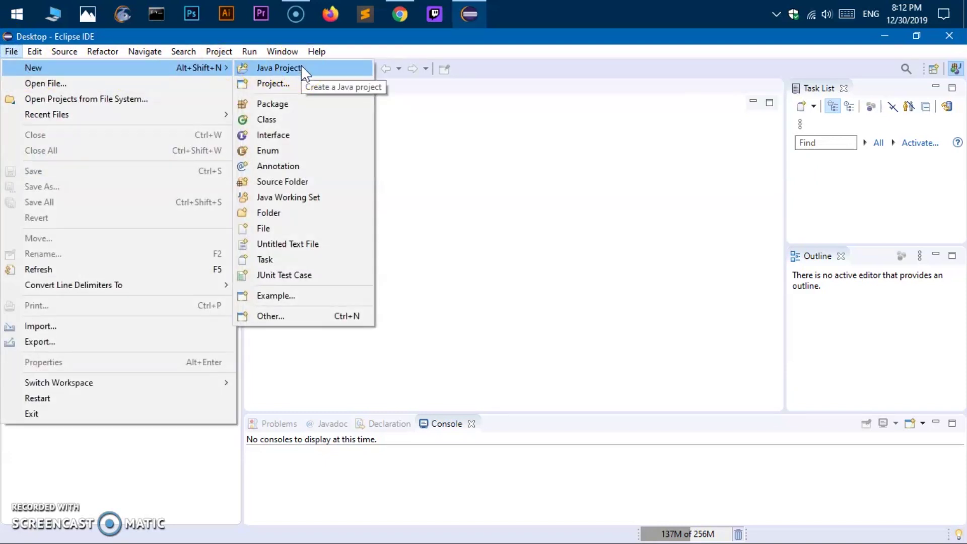
click(301, 66)
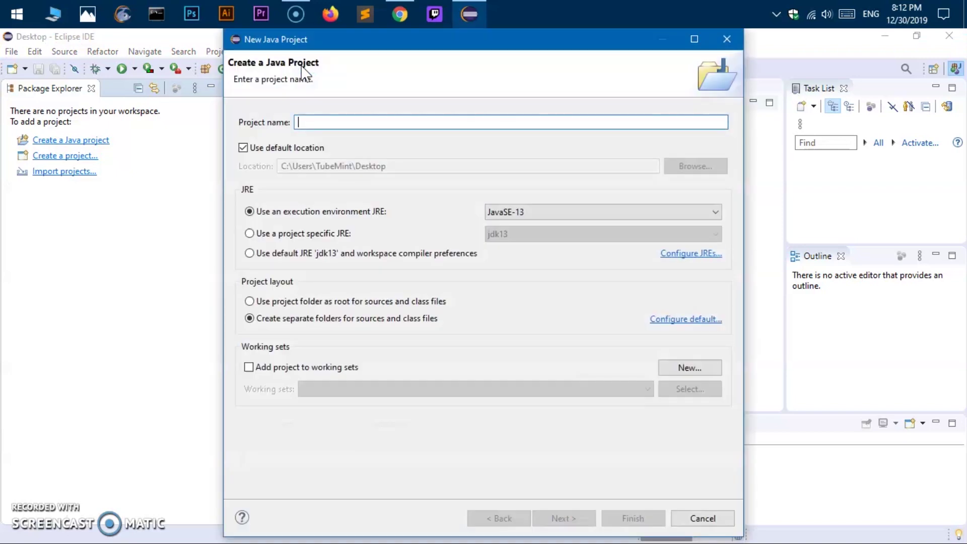
click(316, 121)
text(HelloWorld)
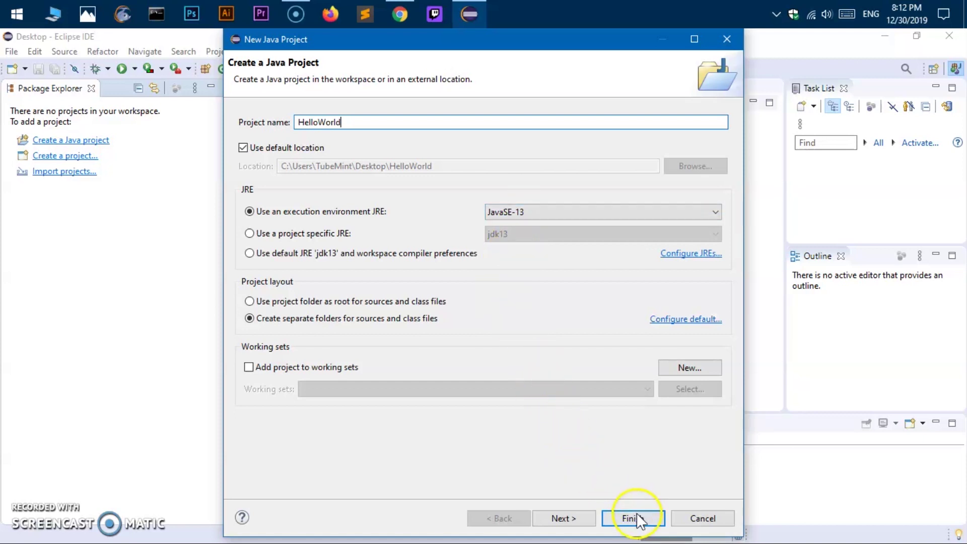
- Go through the project's Java build settings, keep the defaults, and finish the project with a module-info.java for module HelloWorld
click(564, 519)
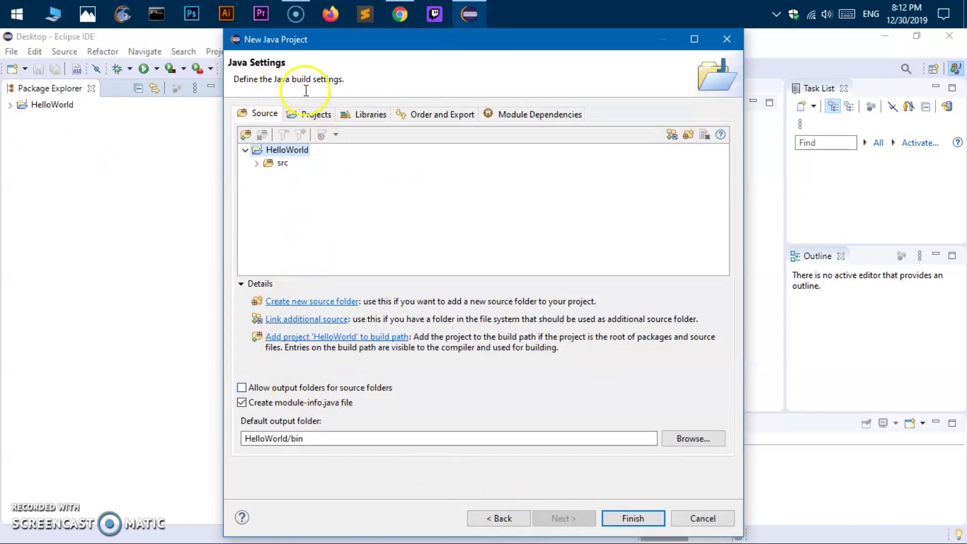
click(317, 117)
click(362, 116)
click(443, 116)
click(487, 115)
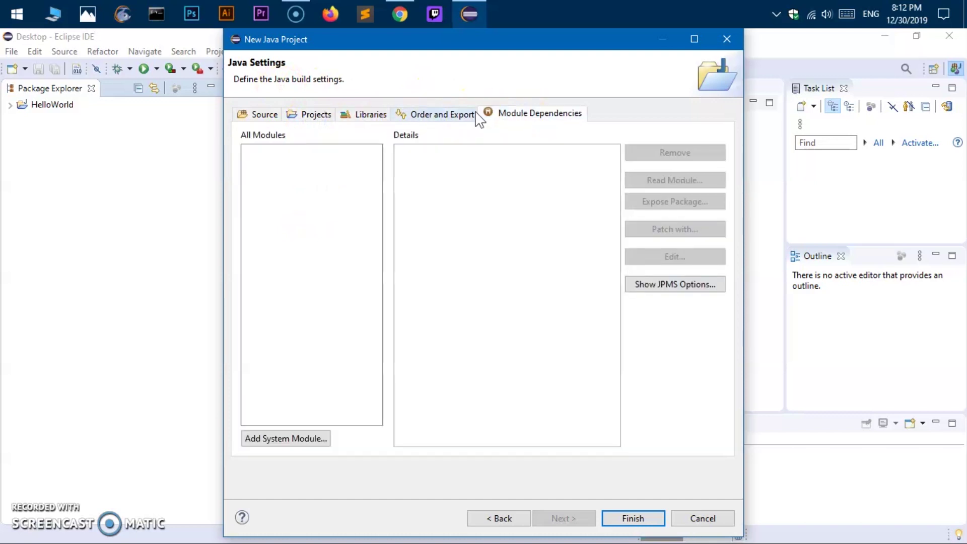
click(260, 116)
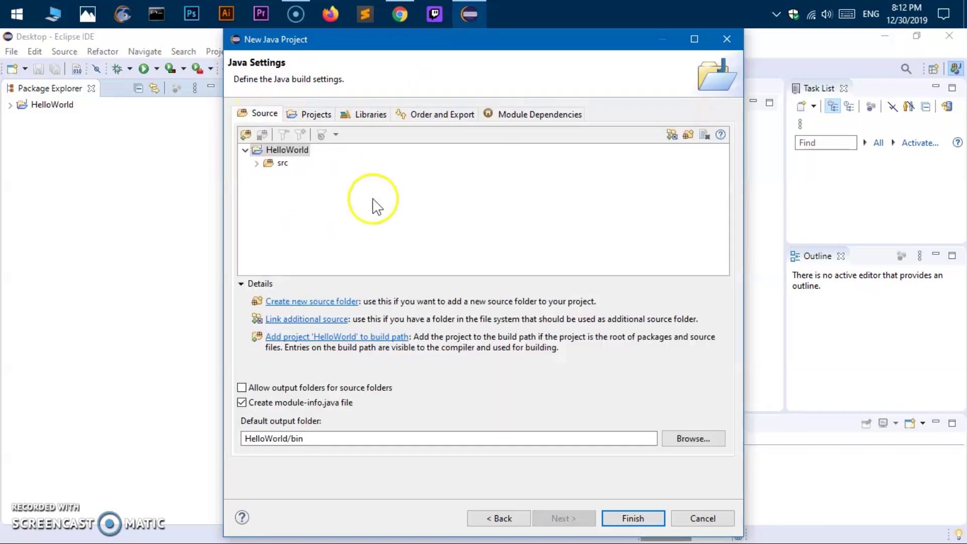
click(628, 520)
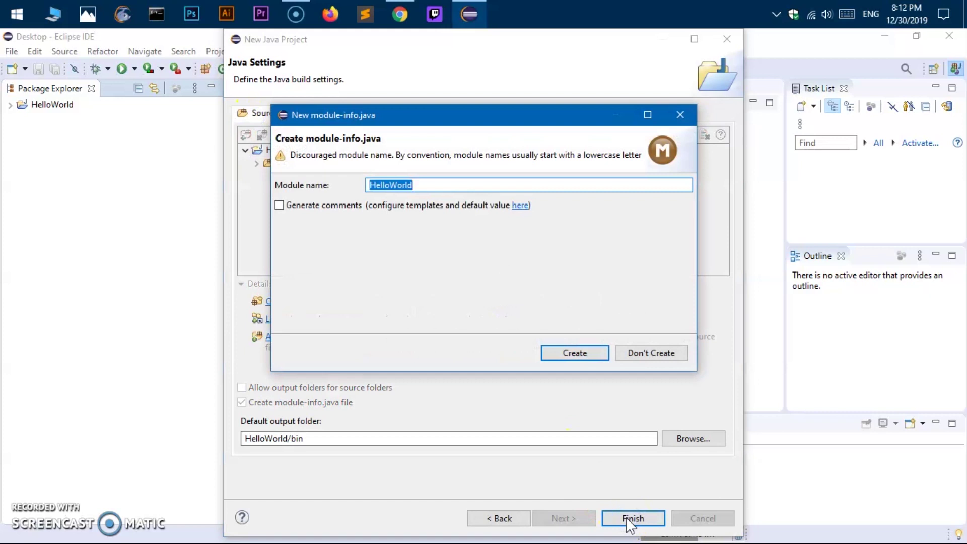
click(573, 350)
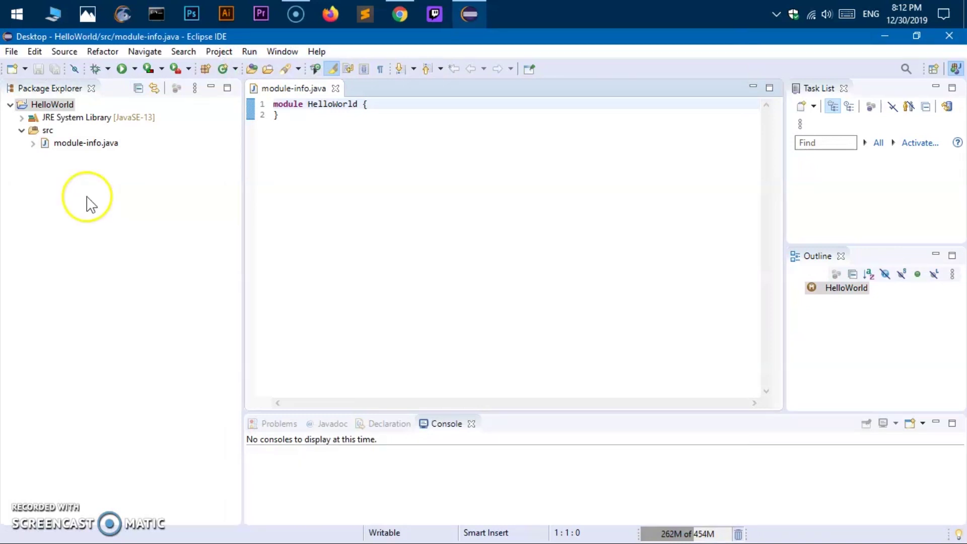
- Create a package named mypackage in the project's src folder and close the module-info.java editor
right_click(42, 131)
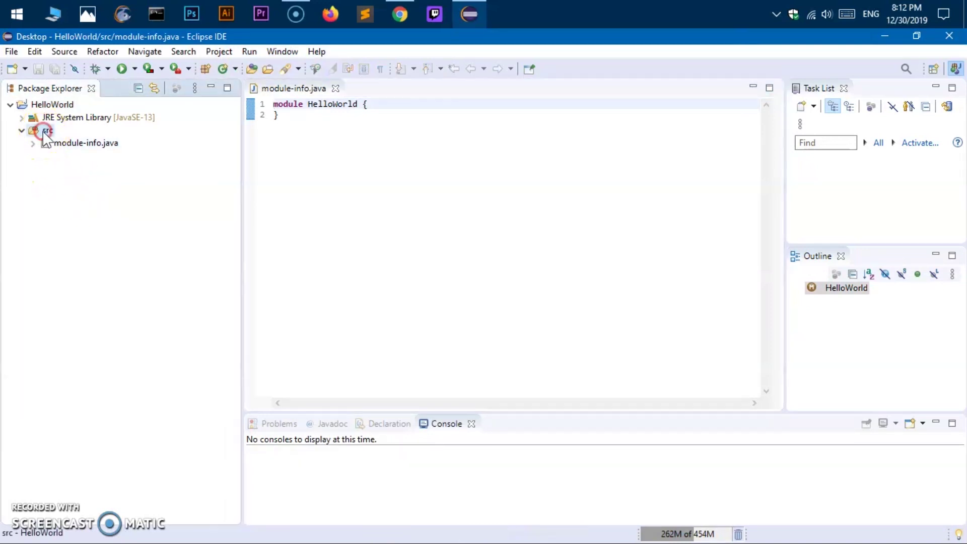
mouse_move(73, 108)
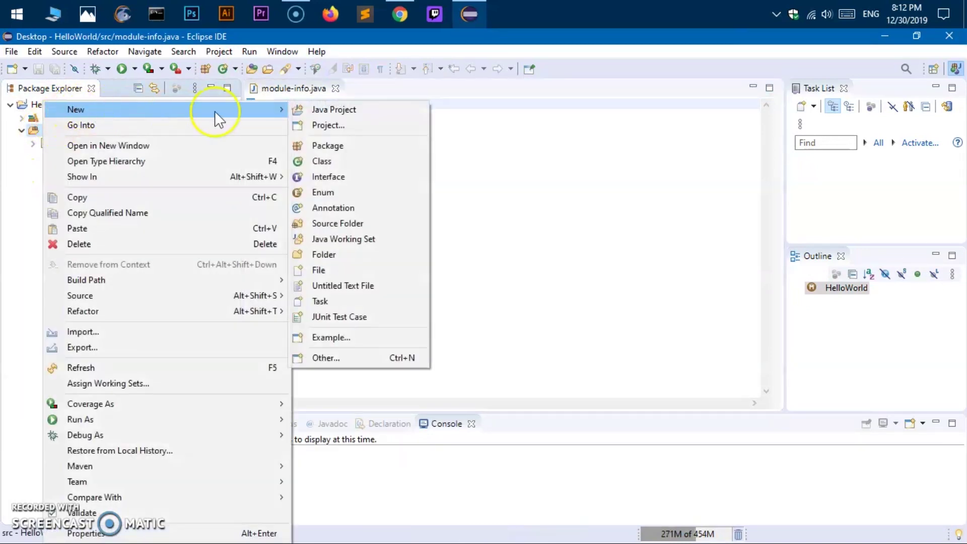
click(324, 144)
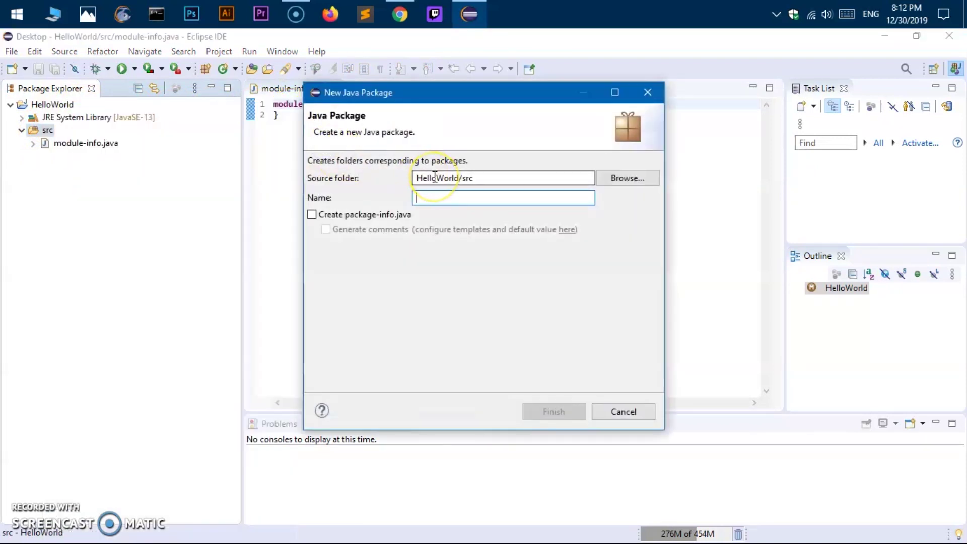
text(mypackag)
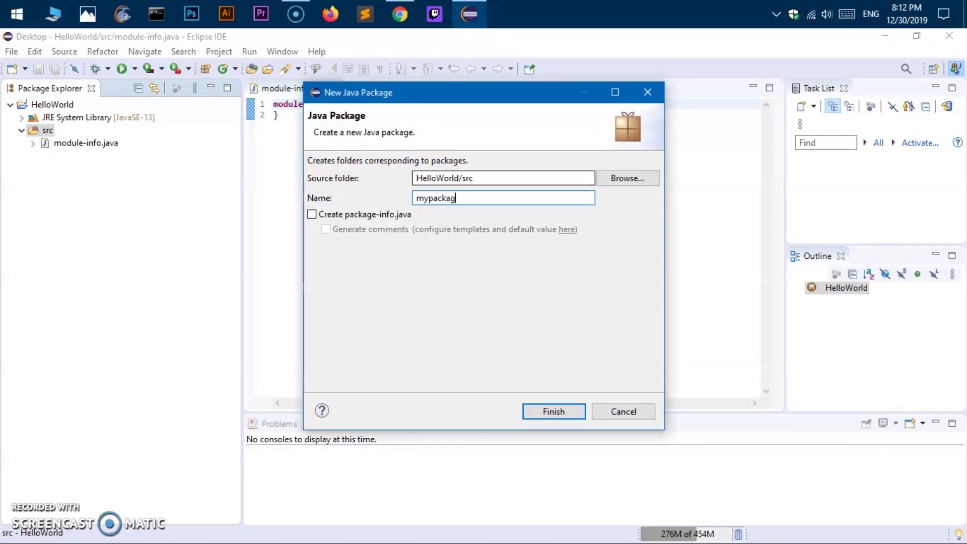
text(e)
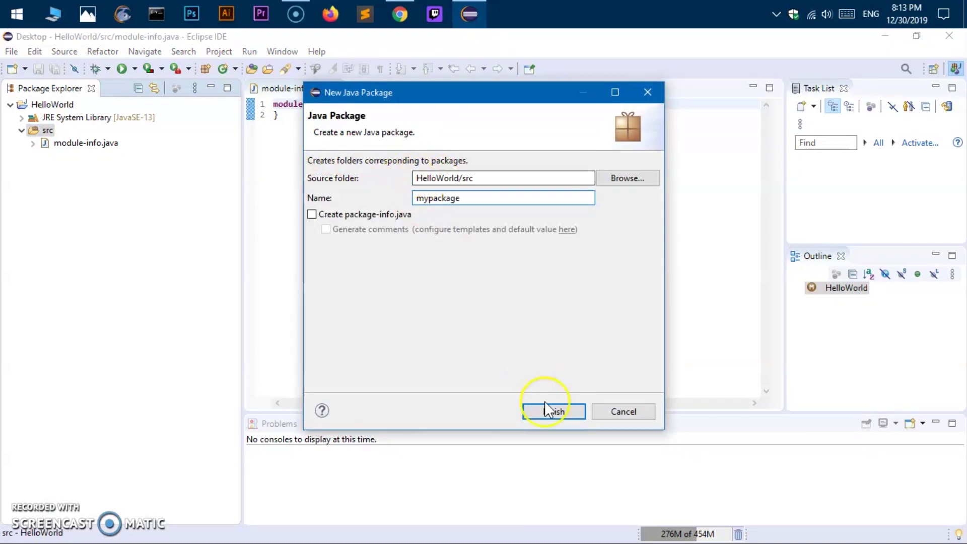
click(553, 411)
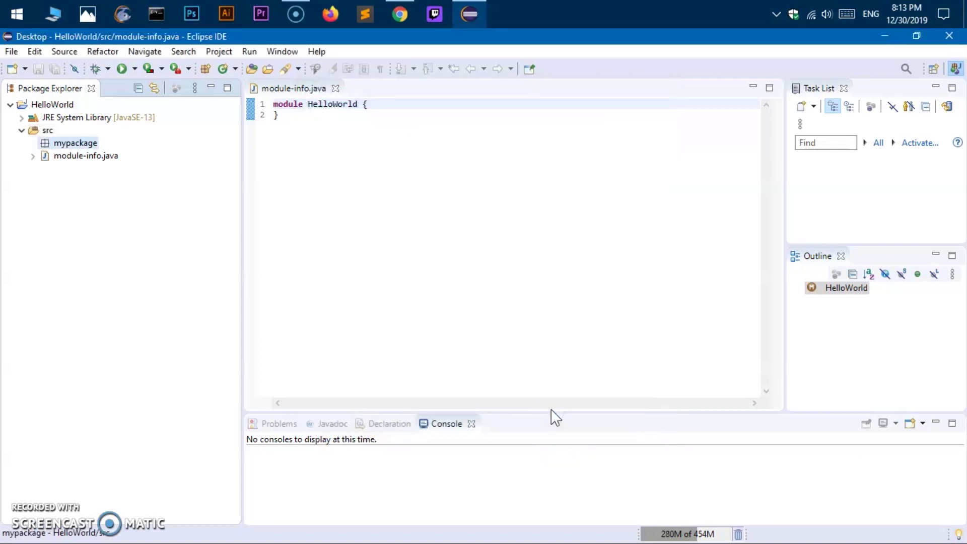
click(336, 88)
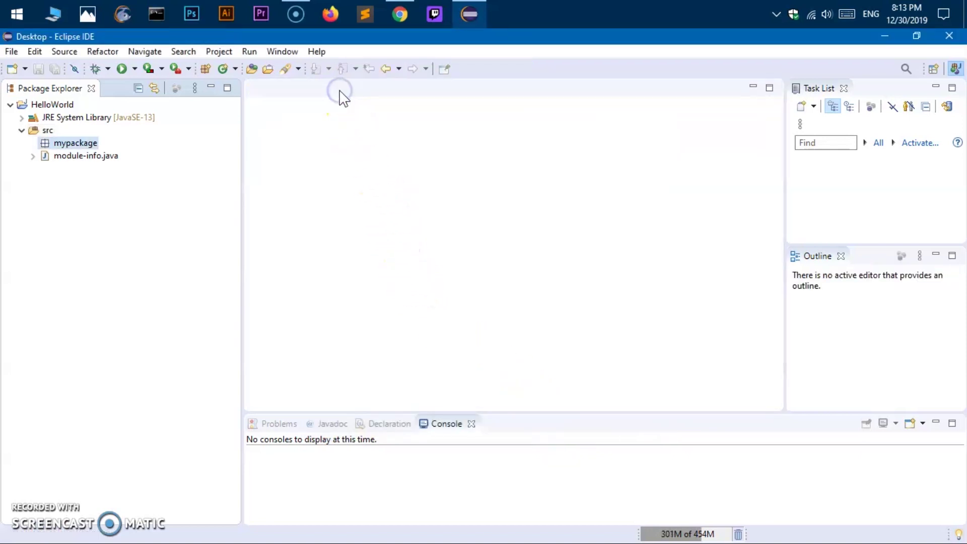
- Create a public class named Hello in mypackage, including a public static void main(String[] args) method stub
right_click(44, 130)
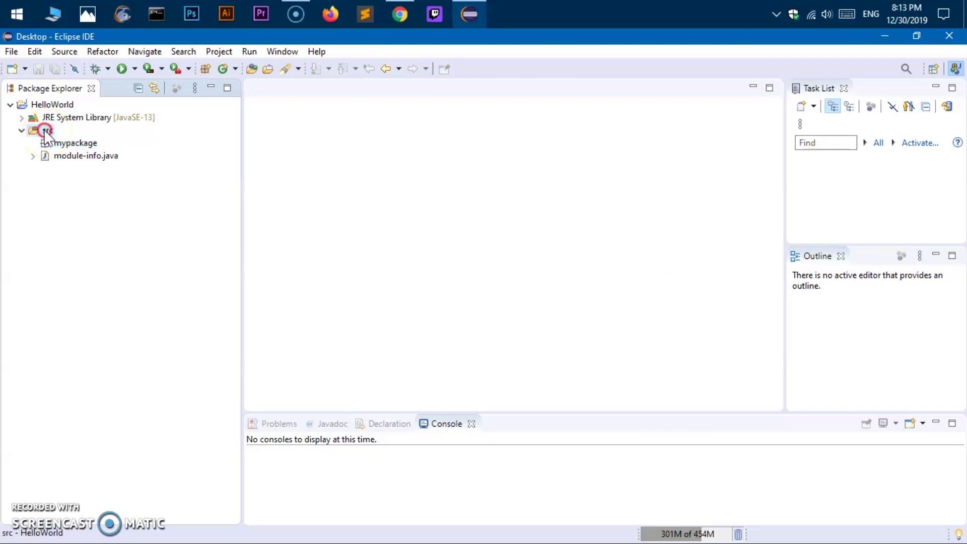
mouse_move(82, 120)
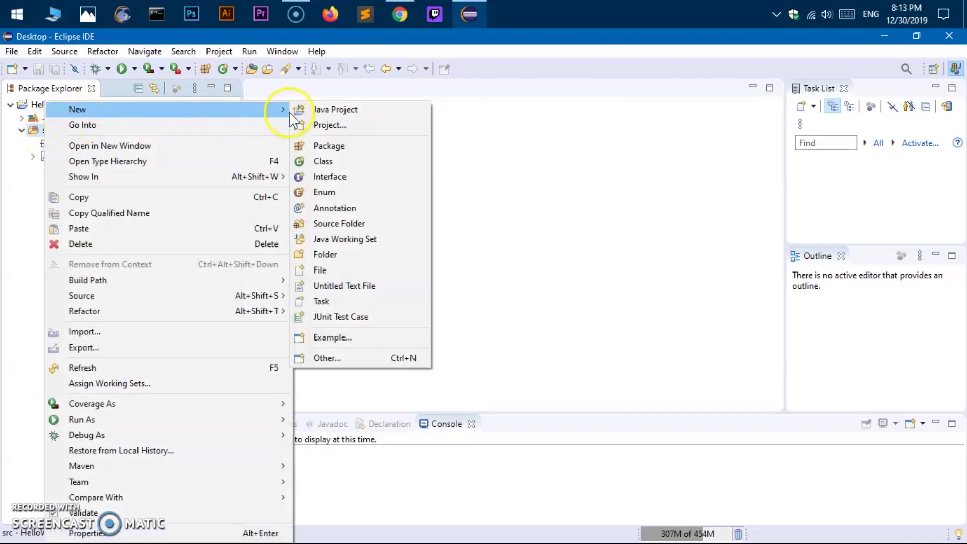
click(308, 160)
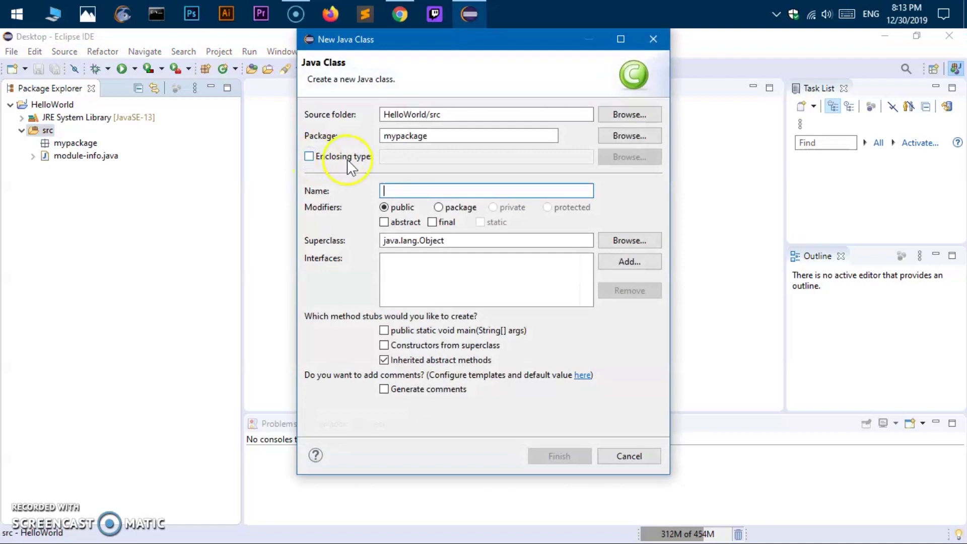
text(Hello)
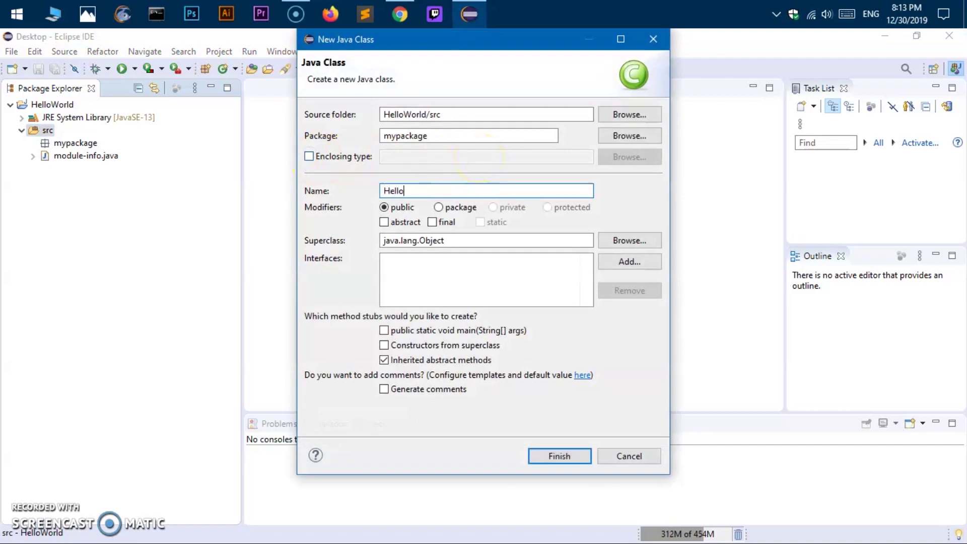
click(383, 331)
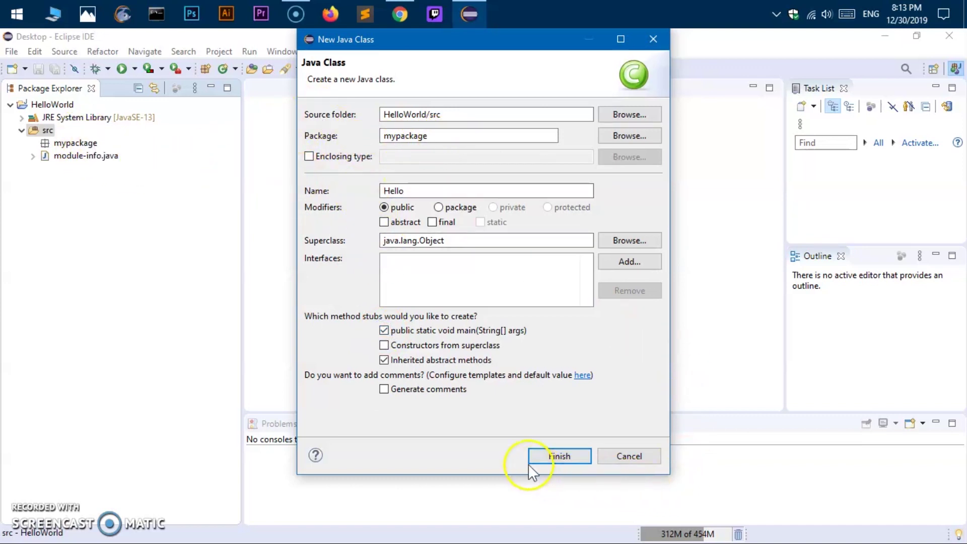
click(542, 456)
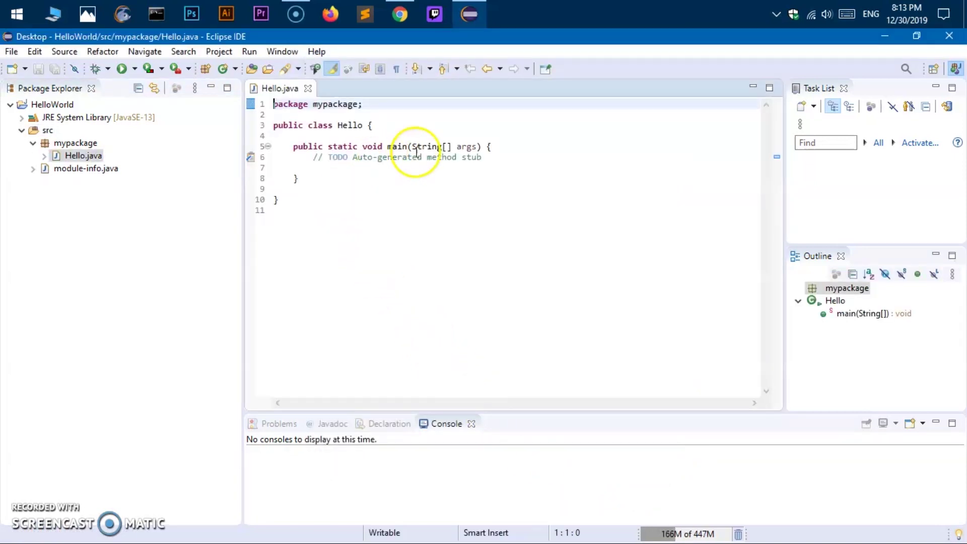
- Replace the TODO comment in the main method with the statement System.out.println("Hello World!!");
drag(499, 155, 312, 157)
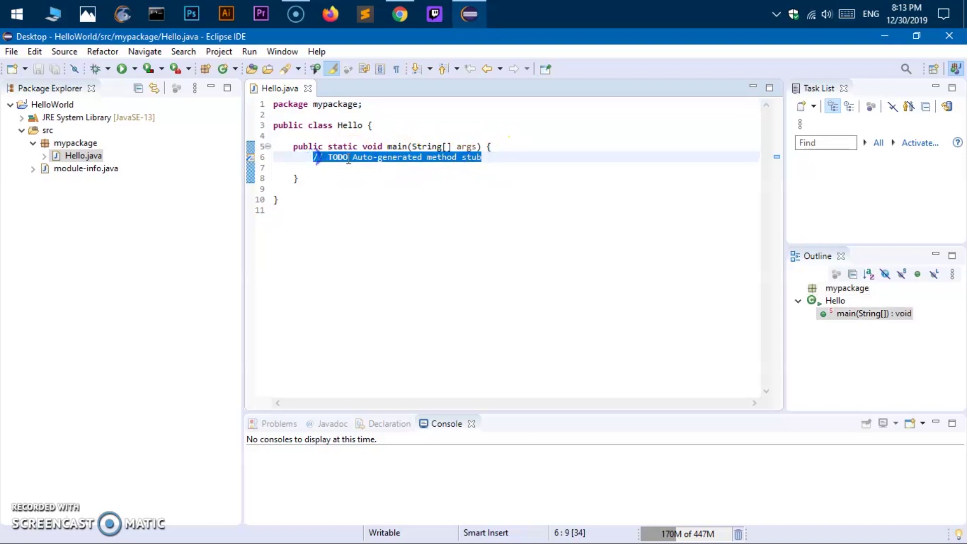
key(Delete)
text(System.)
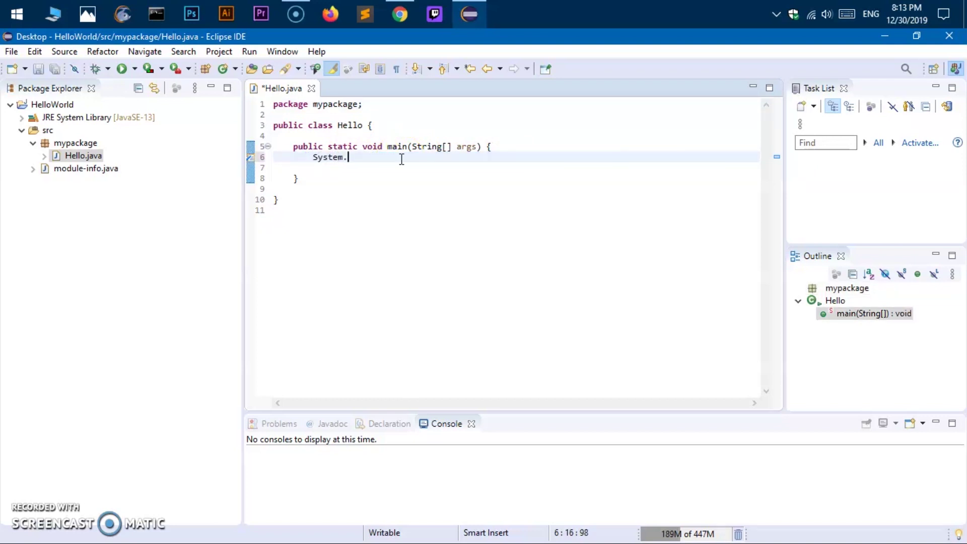
text(out.p)
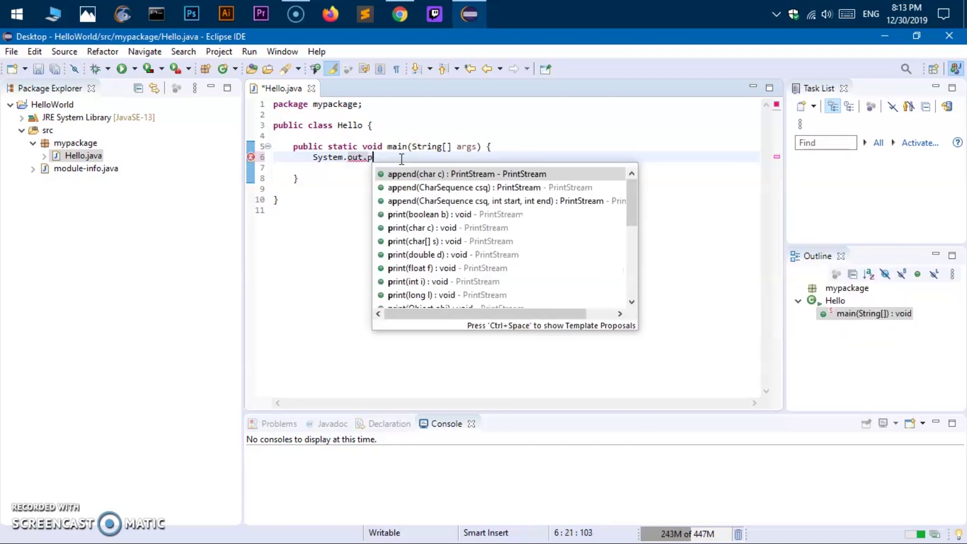
text(rintln)
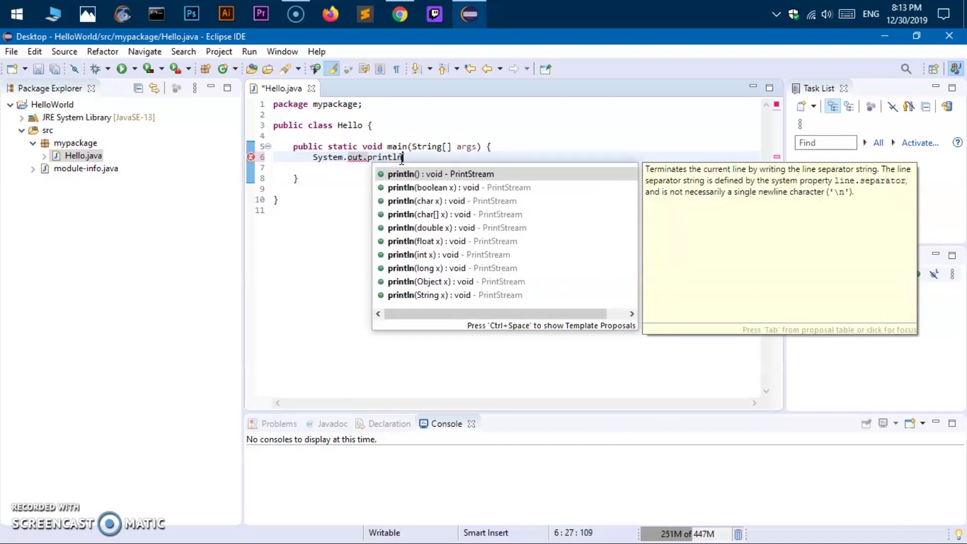
text(();)
key(Left)
key(Left)
text(")
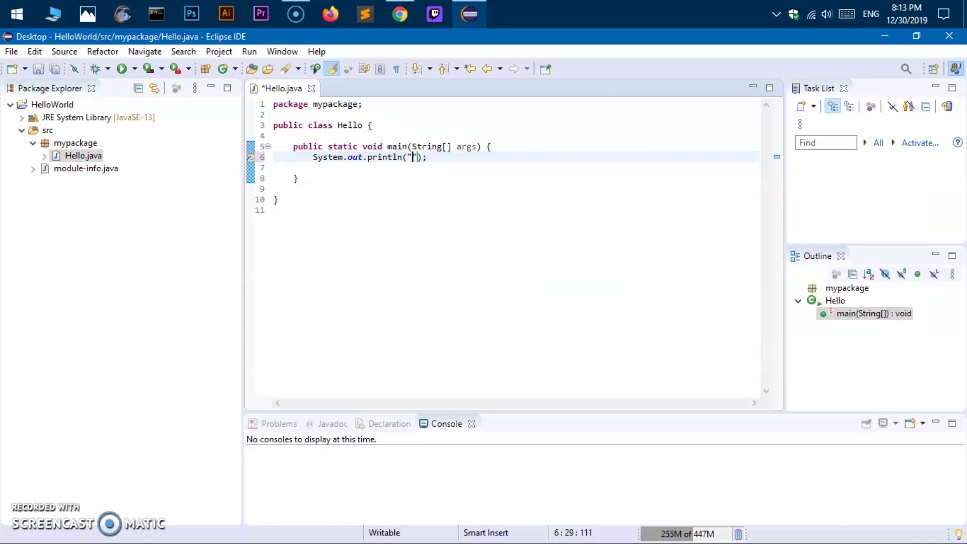
text(Hello World!!)
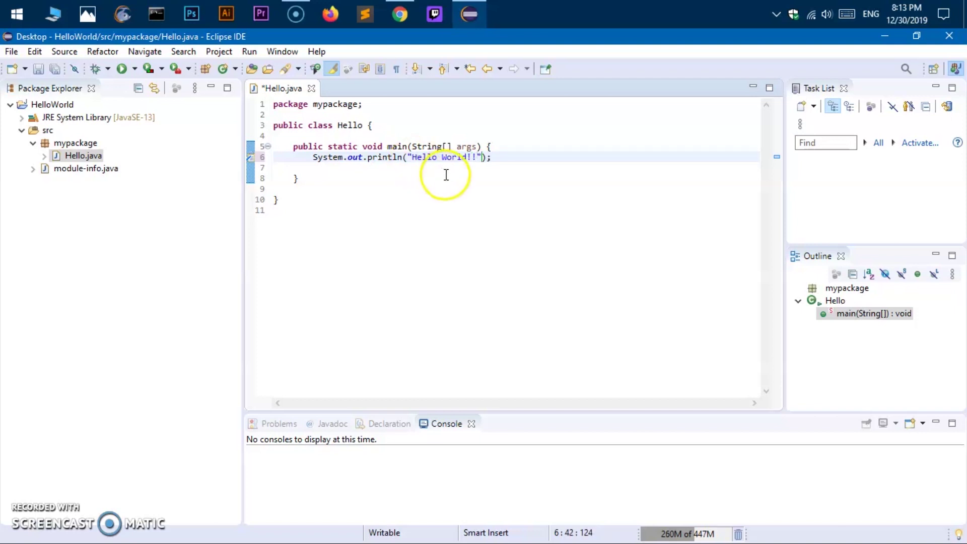
- Save Hello.java, run the program, and check its output in the console
key(ctrl+s)
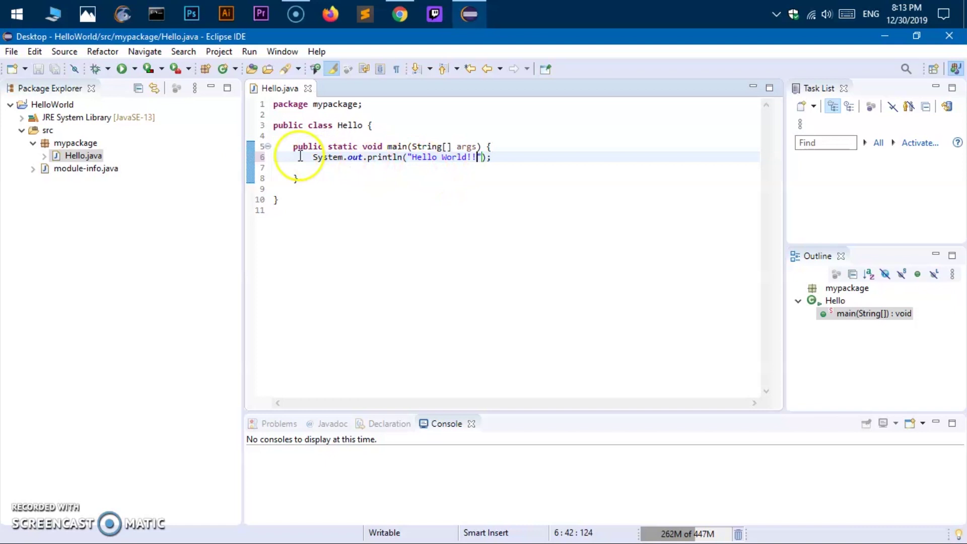
click(123, 69)
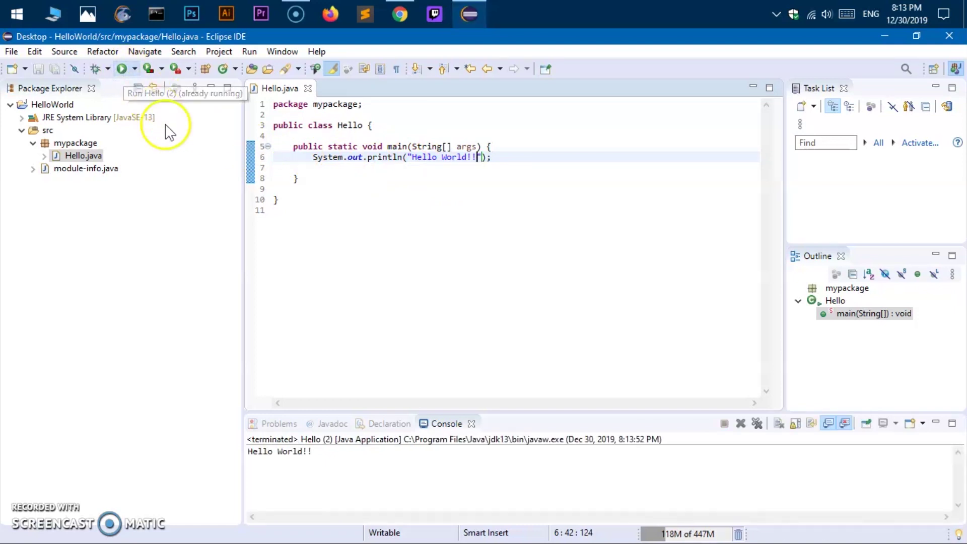
drag(329, 458, 241, 455)
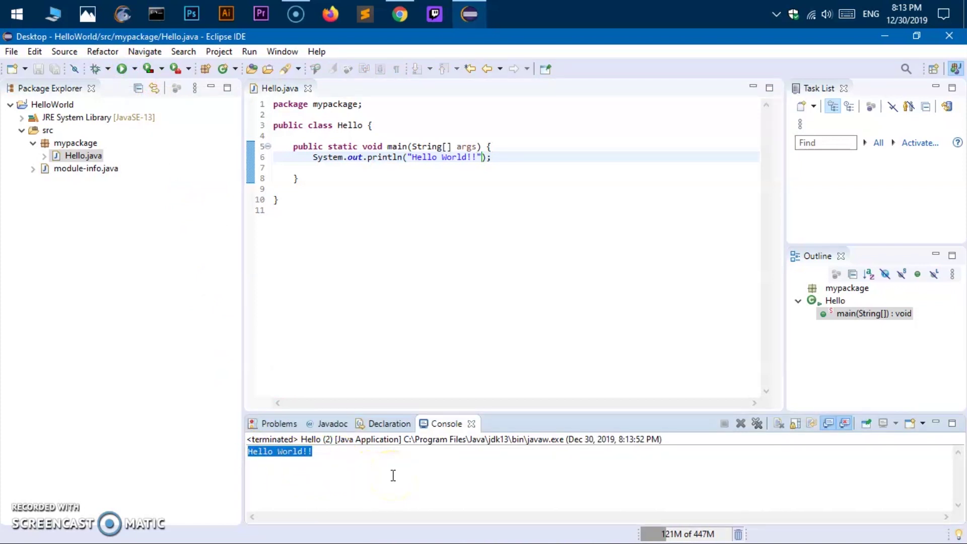
click(338, 426)
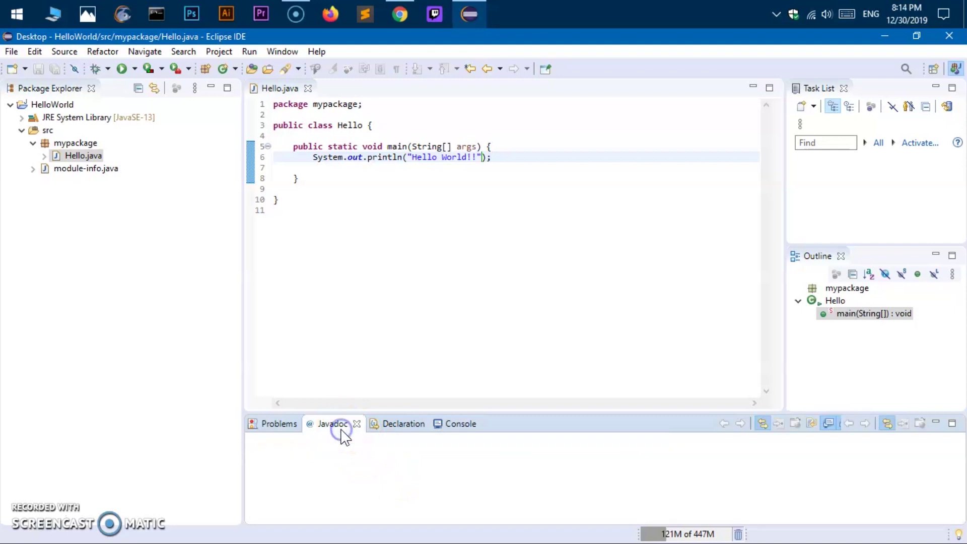
click(452, 425)
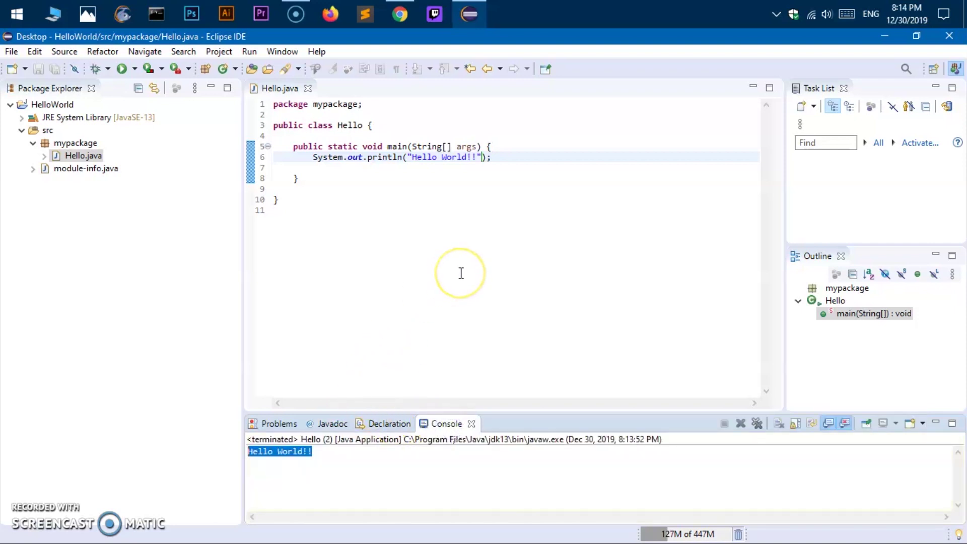